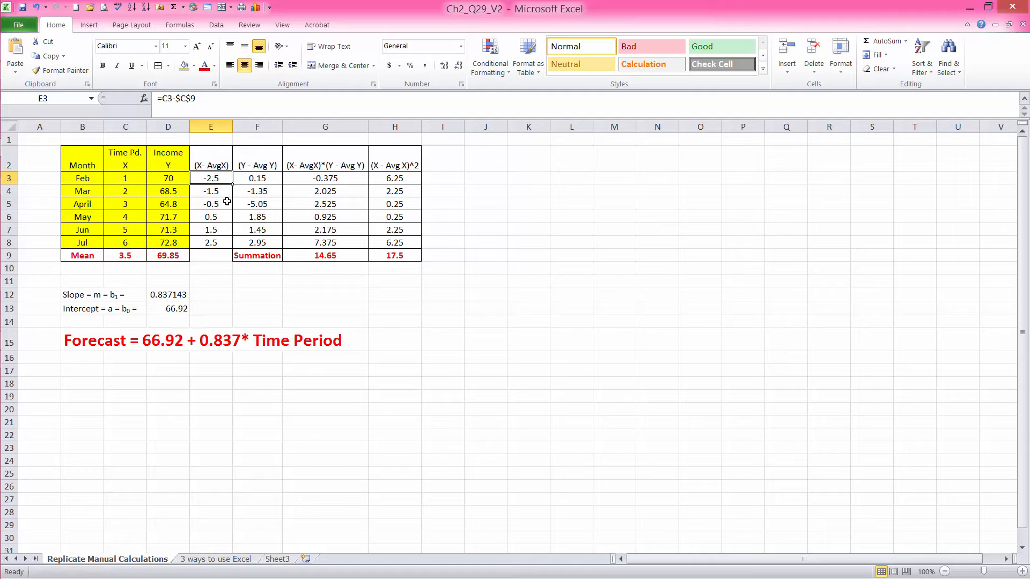
- Inspect the deviation formulas in the (X- AvgX) column for the Mar, April and May rows
{"action": "left_click", "coordinate": [223, 190]}
{"action": "left_click", "coordinate": [217, 204]}
{"action": "left_click", "coordinate": [221, 220]}
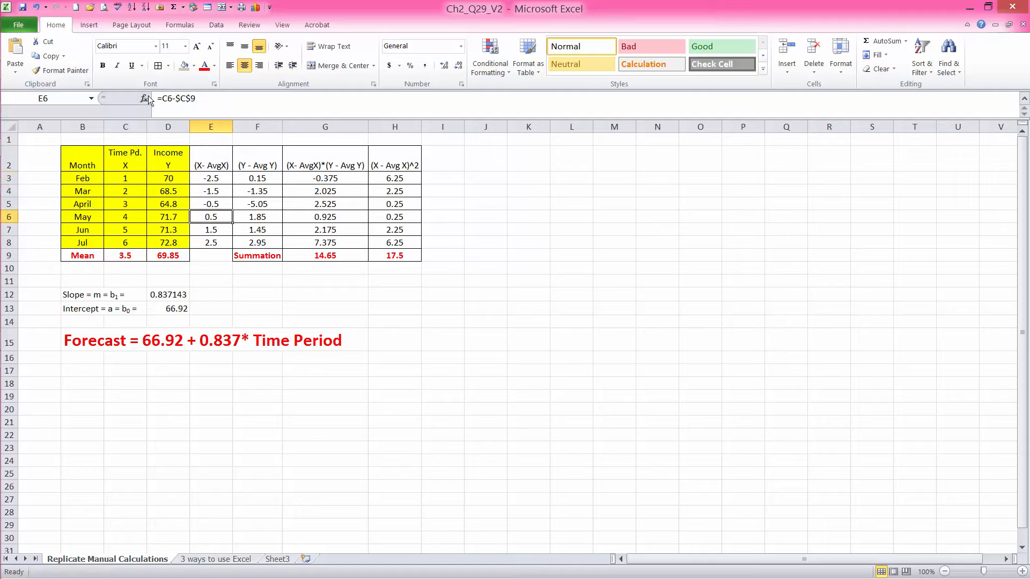
{"action": "left_click_drag", "start_coordinate": [199, 101], "coordinate": [156, 99]}
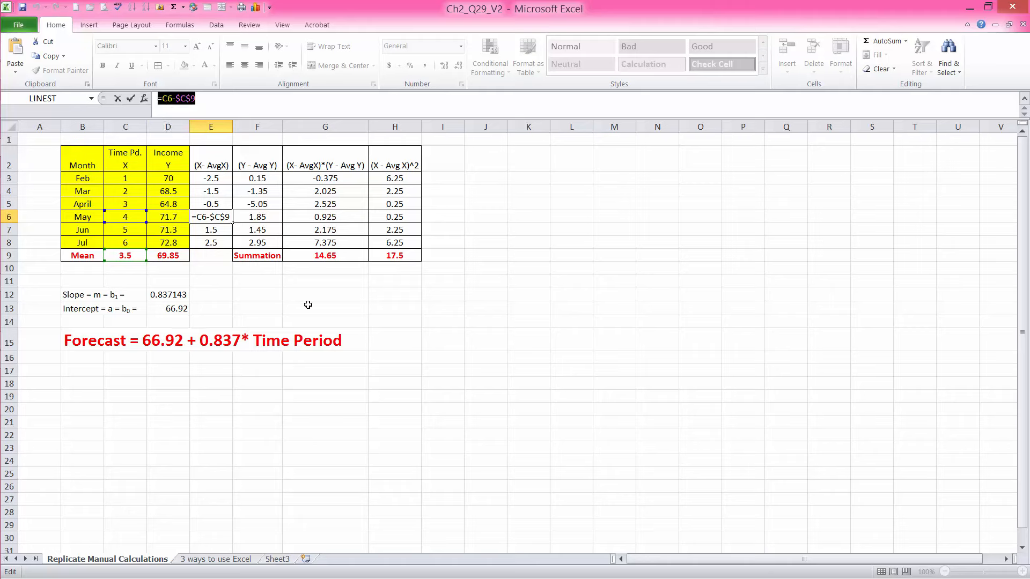
{"action": "key", "text": "Return"}
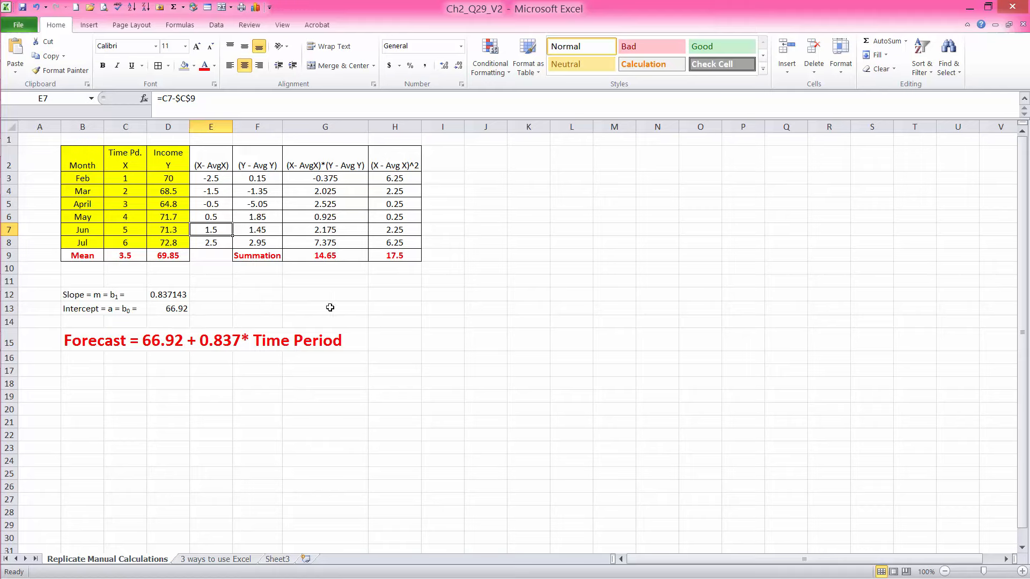
- Enter the label "method1" in cell J2
{"action": "left_click", "coordinate": [483, 163]}
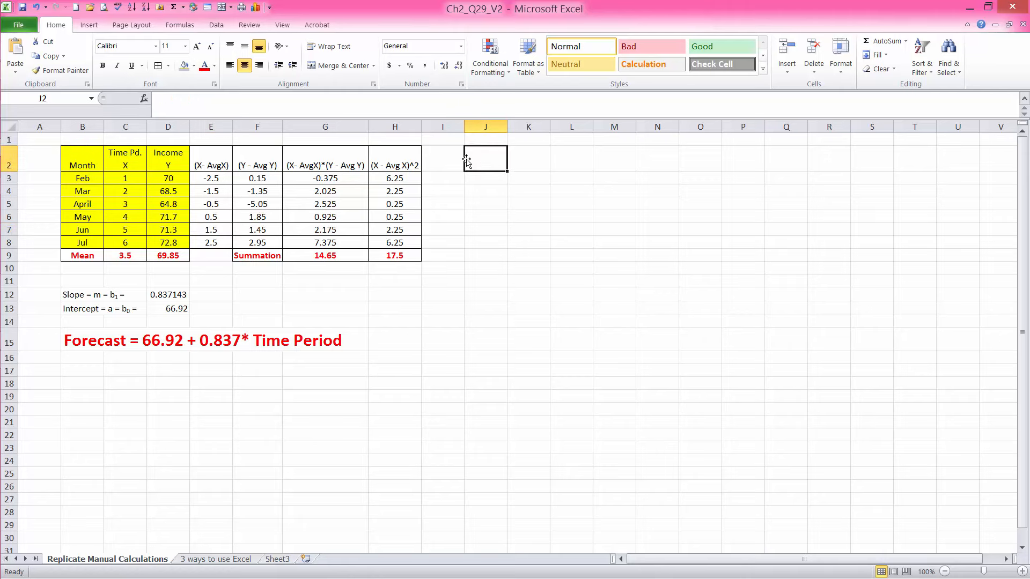
{"action": "type", "text": "method:"}
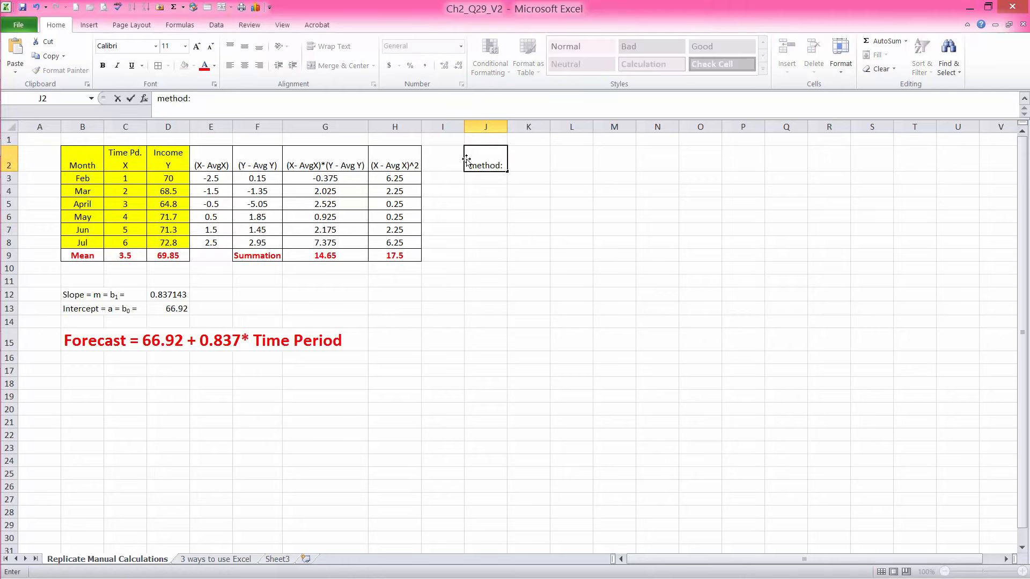
{"action": "key", "text": "BackSpace"}
{"action": "type", "text": "1"}
- Calculate the slope in cell L2 with =slope(D2:D8,C2:C8) and compare it with the manual slope in D12
{"action": "left_click", "coordinate": [557, 160]}
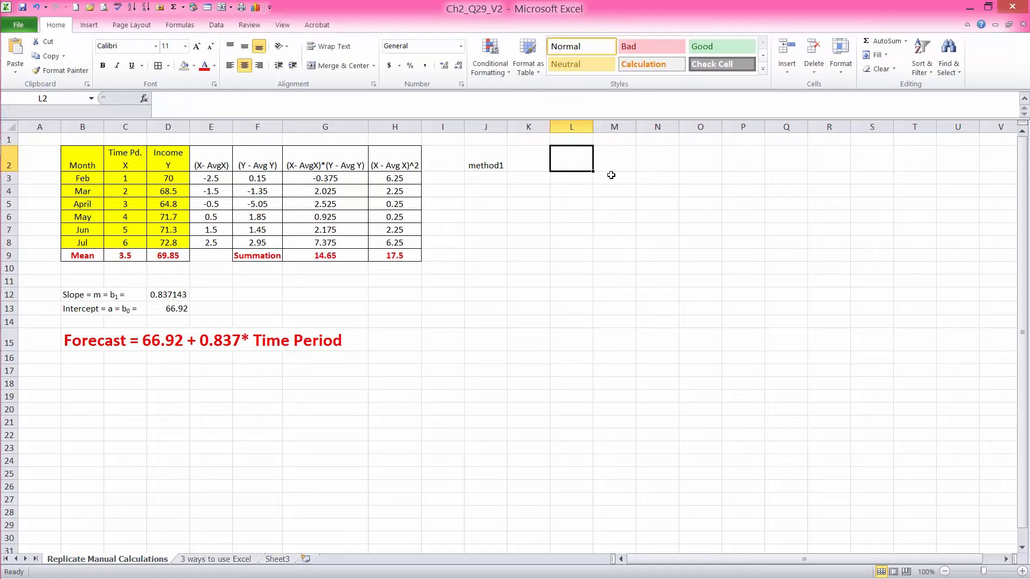
{"action": "type", "text": "=slope"}
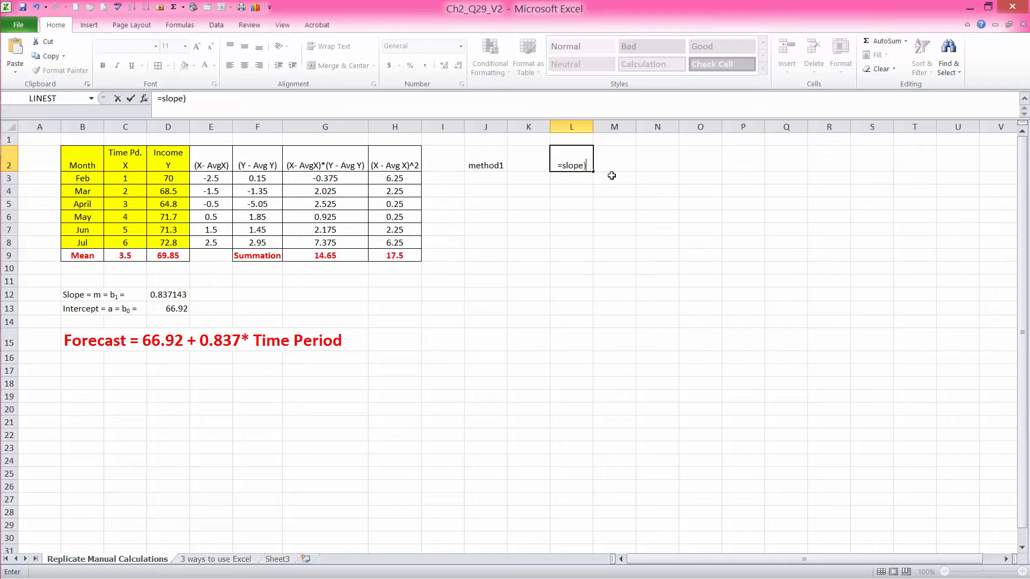
{"action": "type", "text": "("}
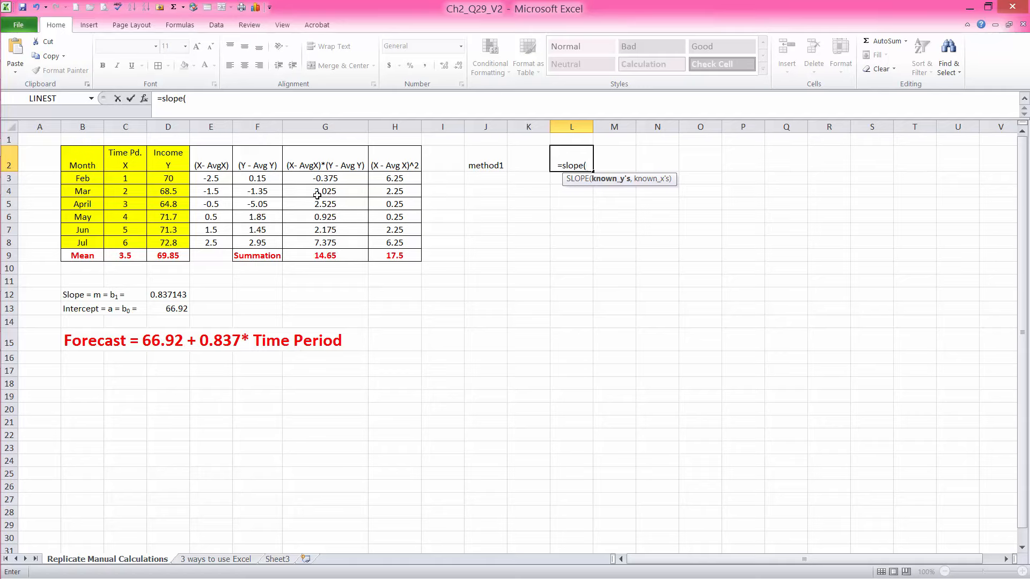
{"action": "left_click_drag", "start_coordinate": [169, 159], "coordinate": [169, 241]}
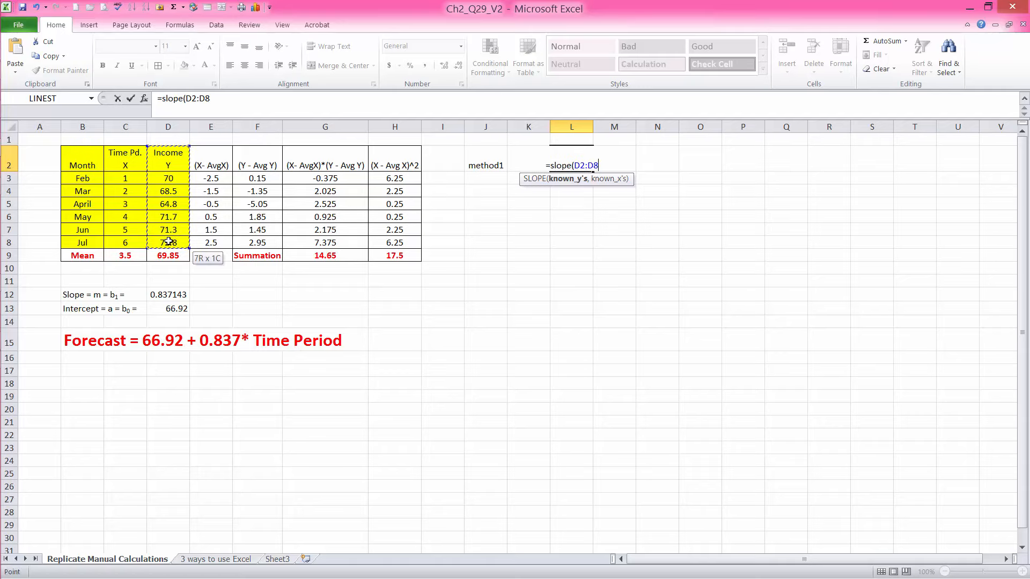
{"action": "type", "text": ","}
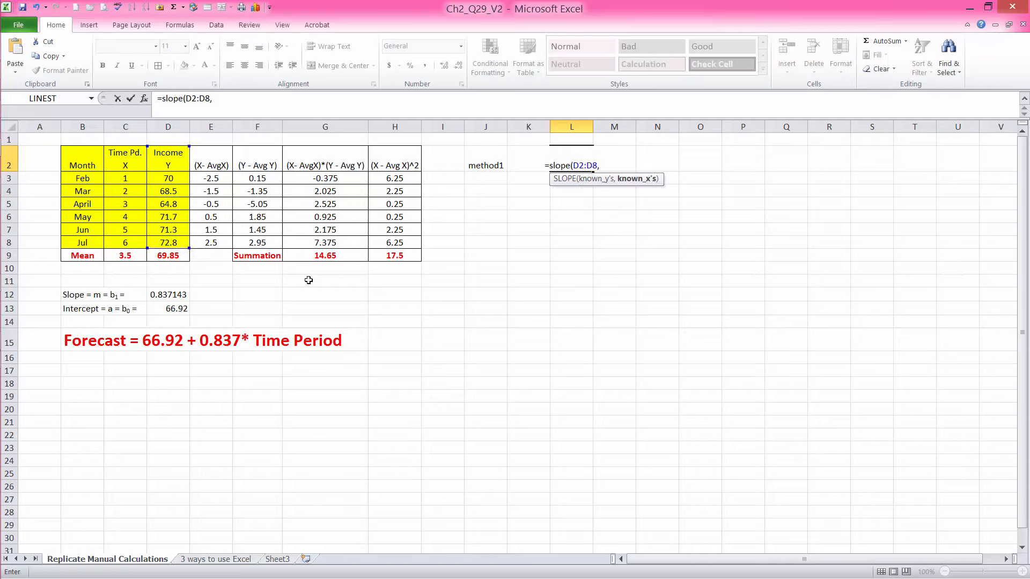
{"action": "left_click_drag", "start_coordinate": [129, 159], "coordinate": [134, 243]}
{"action": "type", "text": ")"}
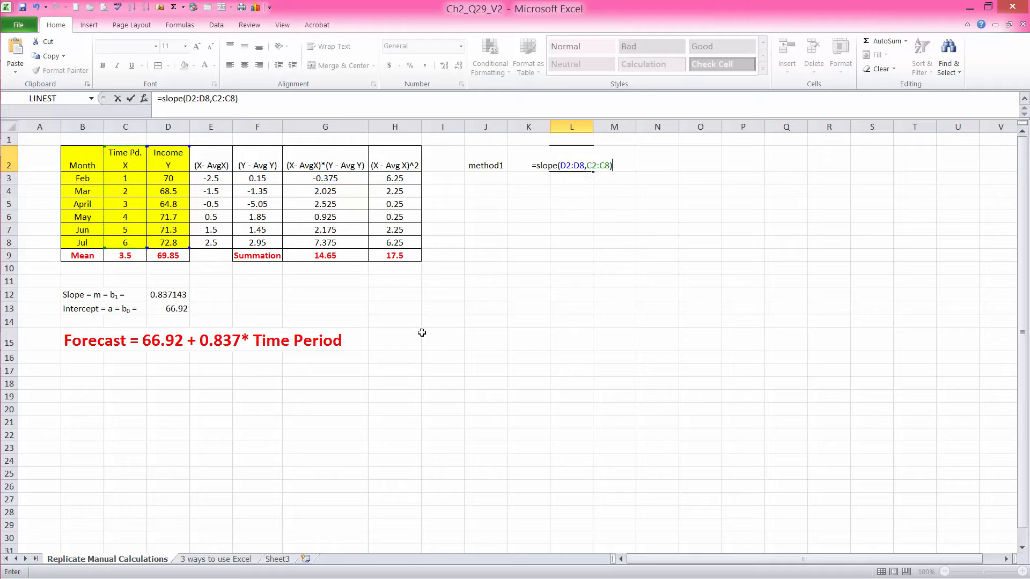
{"action": "key", "text": "Return"}
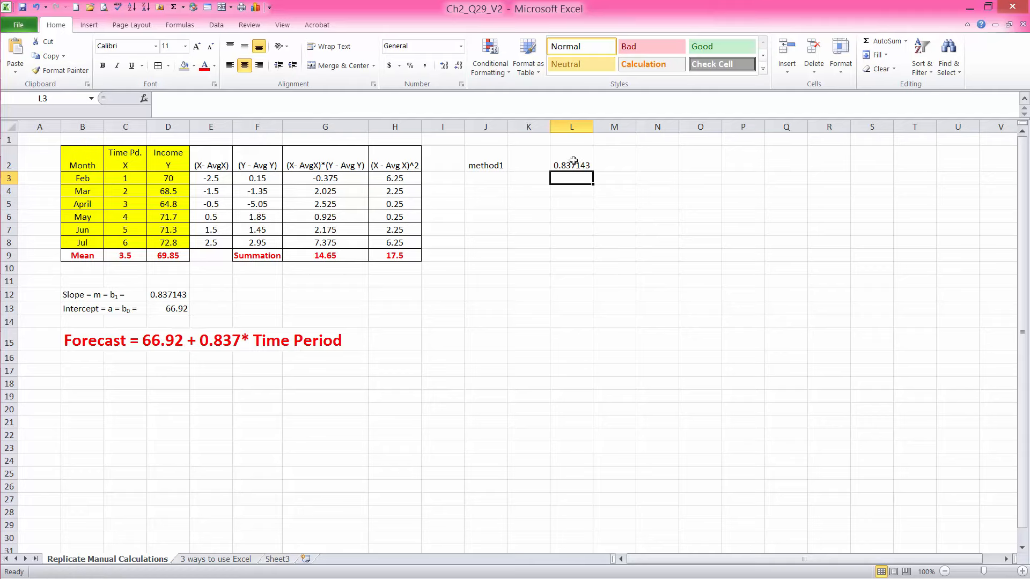
{"action": "left_click", "coordinate": [573, 162]}
{"action": "left_click", "coordinate": [173, 298]}
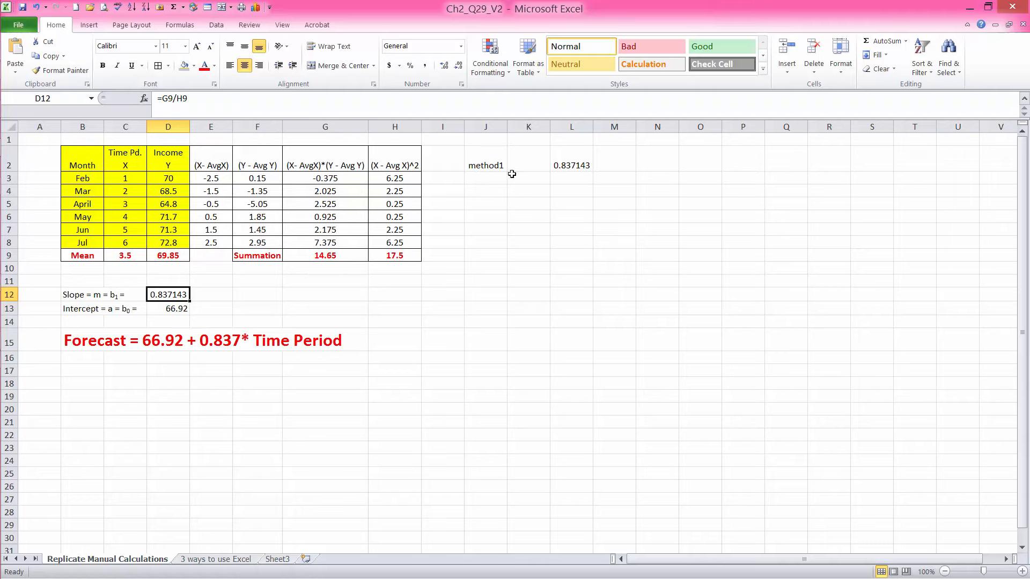
- Enter the labels "Slope=" in cell K2 and "Intercept=" in cell K3
{"action": "left_click", "coordinate": [495, 179]}
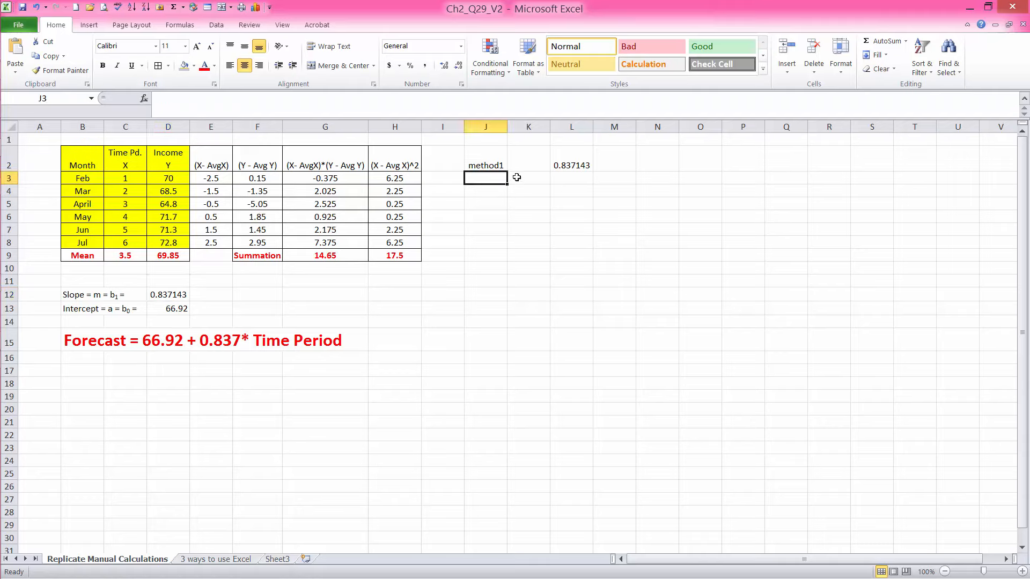
{"action": "left_click", "coordinate": [523, 167]}
{"action": "type", "text": "Slop"}
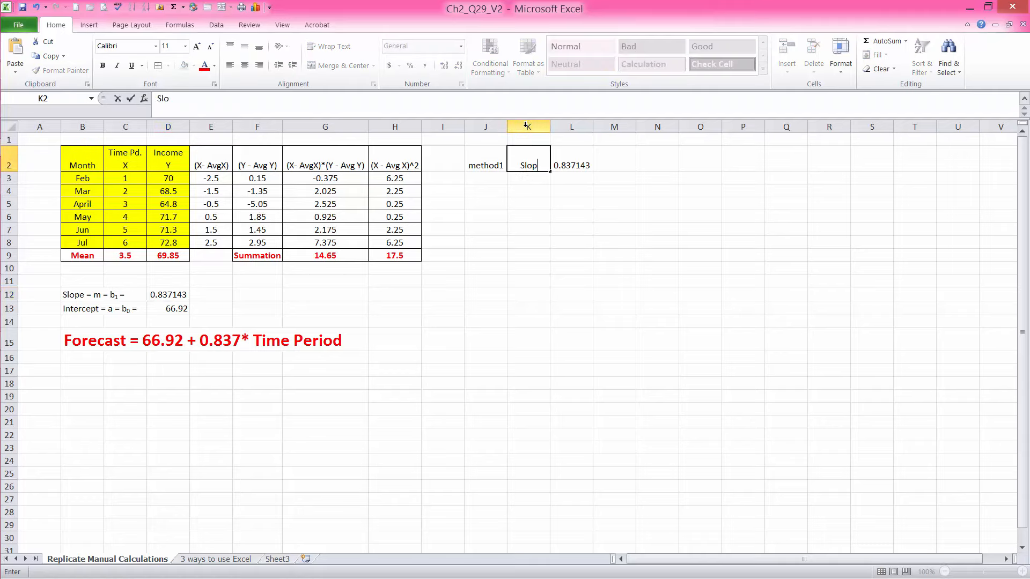
{"action": "type", "text": "e="}
{"action": "left_click", "coordinate": [521, 177]}
{"action": "type", "text": "Intercept="}
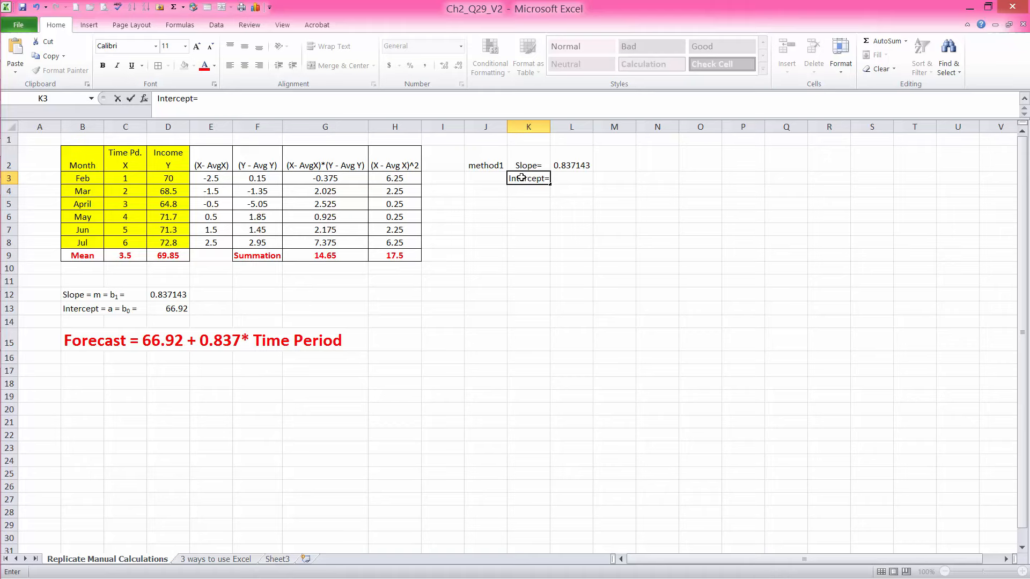
- Calculate the intercept in cell L3 with =intercept(D2:D8,C2:C8)
{"action": "left_click", "coordinate": [580, 180]}
{"action": "type", "text": "="}
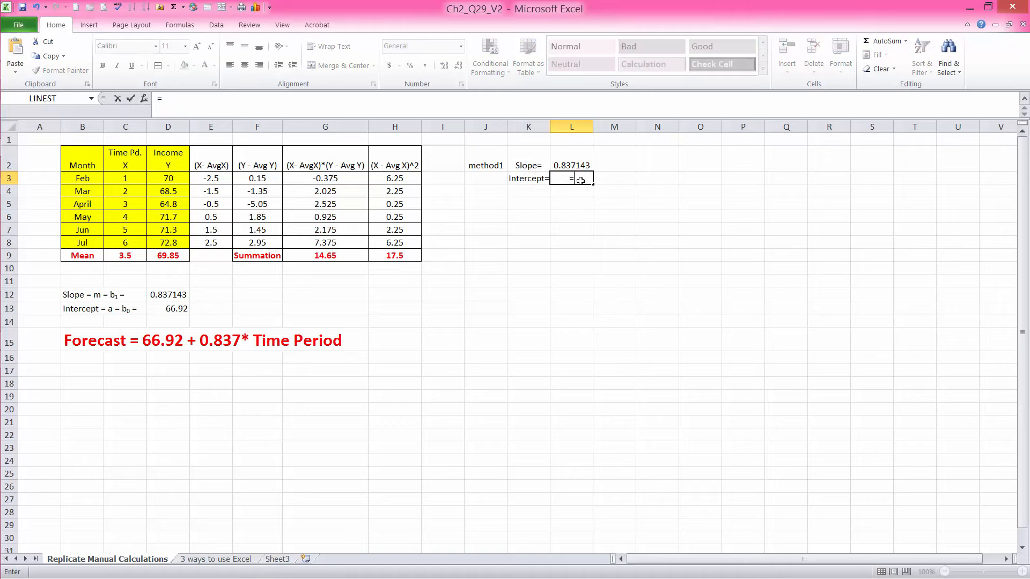
{"action": "type", "text": "in"}
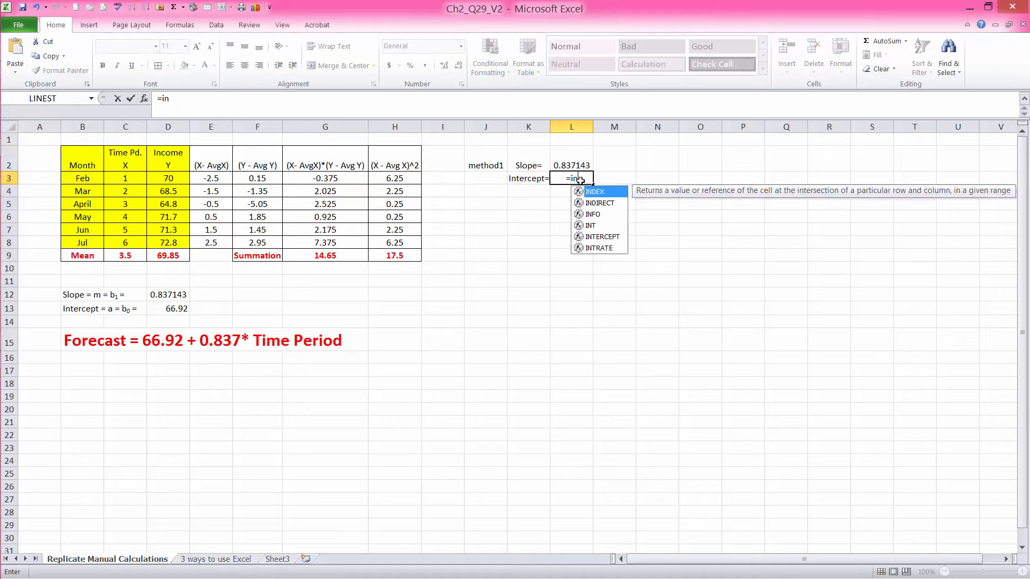
{"action": "type", "text": "tercept("}
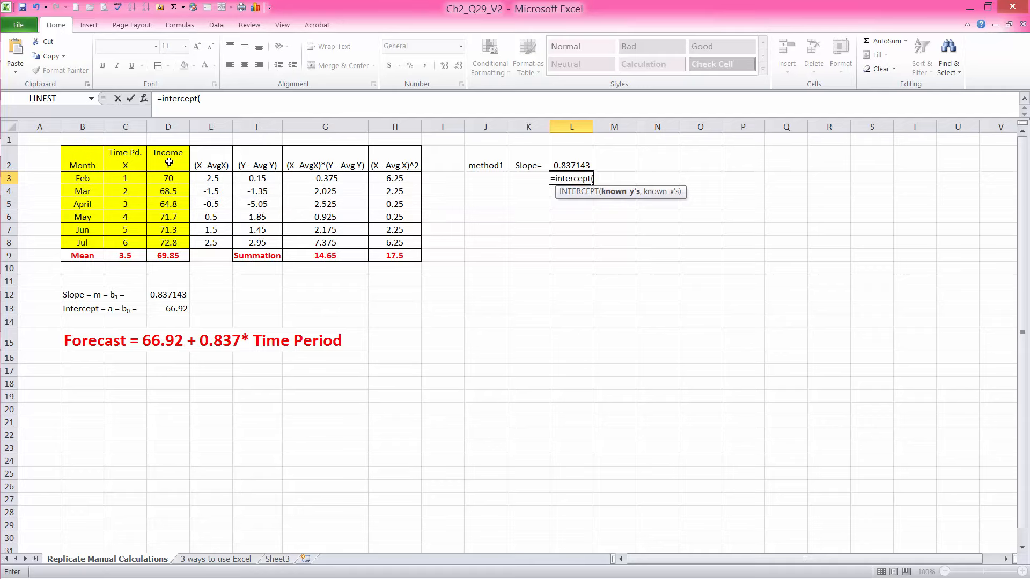
{"action": "left_click_drag", "start_coordinate": [169, 161], "coordinate": [176, 243]}
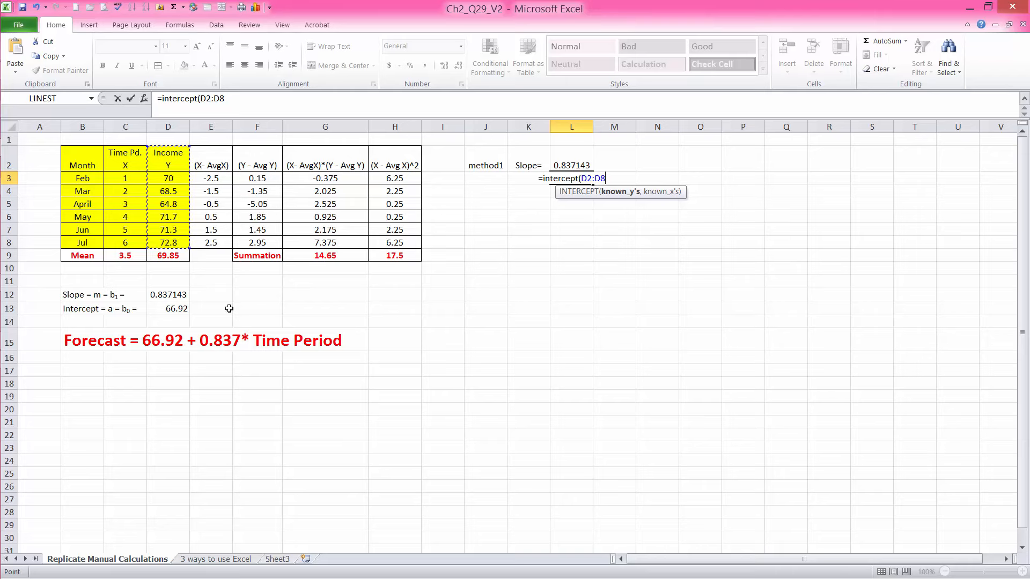
{"action": "type", "text": ","}
{"action": "left_click_drag", "start_coordinate": [137, 154], "coordinate": [135, 245]}
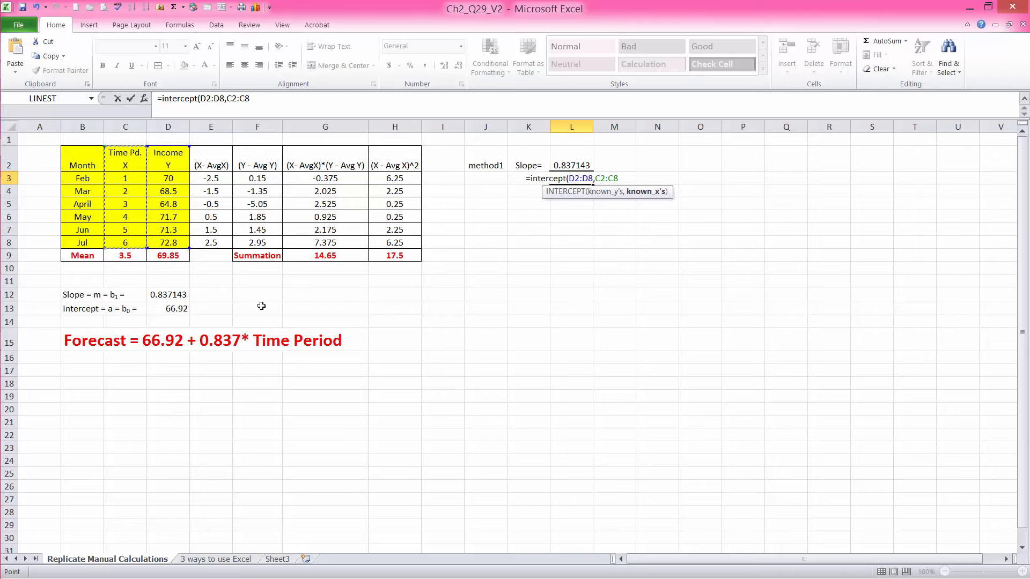
{"action": "key", "text": "Return"}
{"action": "left_click", "coordinate": [565, 178]}
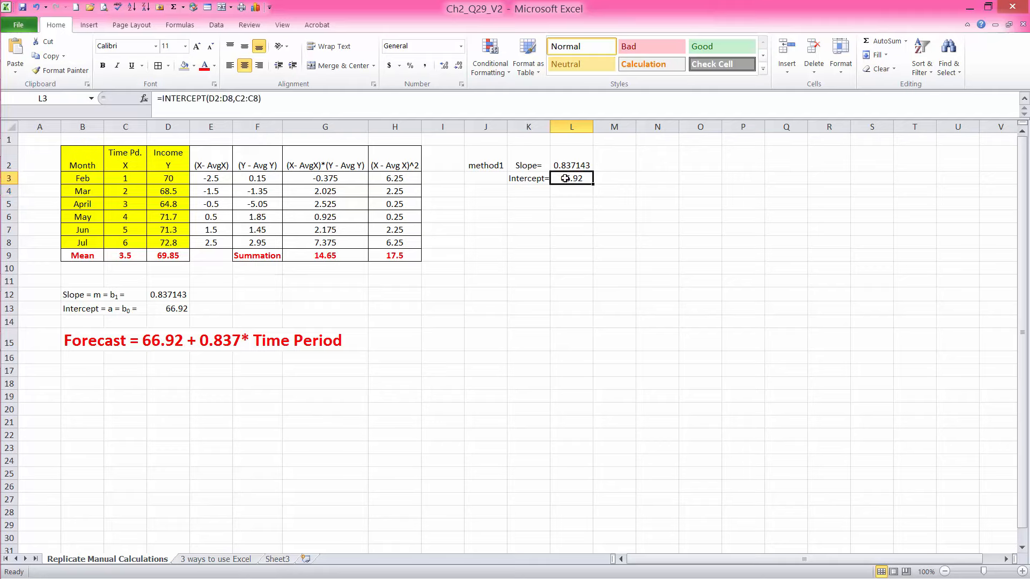
- Fill the slope and intercept block K2:L3 with yellow
{"action": "left_click_drag", "start_coordinate": [524, 165], "coordinate": [573, 179]}
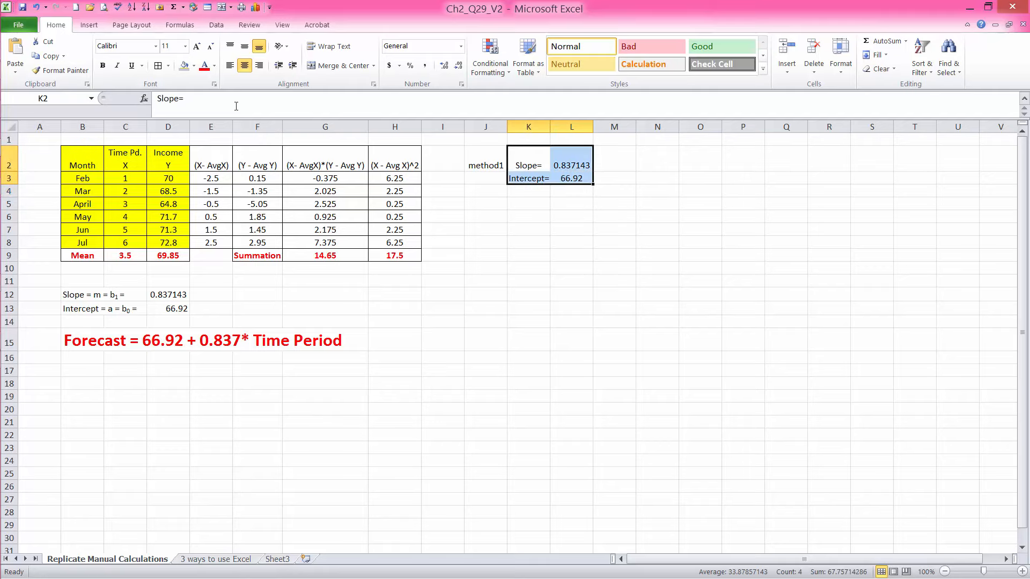
{"action": "left_click", "coordinate": [193, 65]}
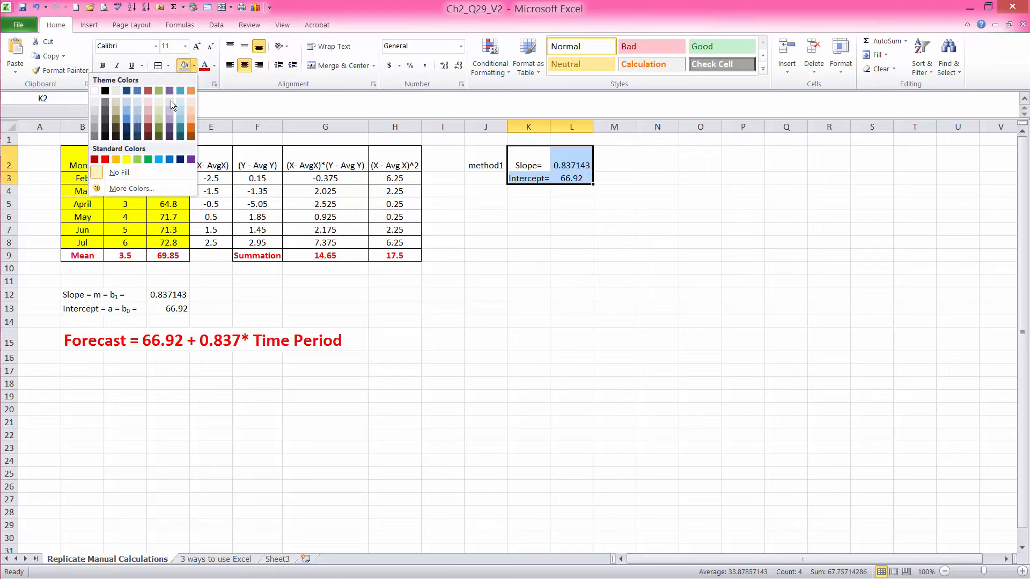
{"action": "left_click", "coordinate": [133, 159]}
- Enter the labels "Method 2" in cell J6 and "chart wizard" in cell K6
{"action": "left_click", "coordinate": [479, 216]}
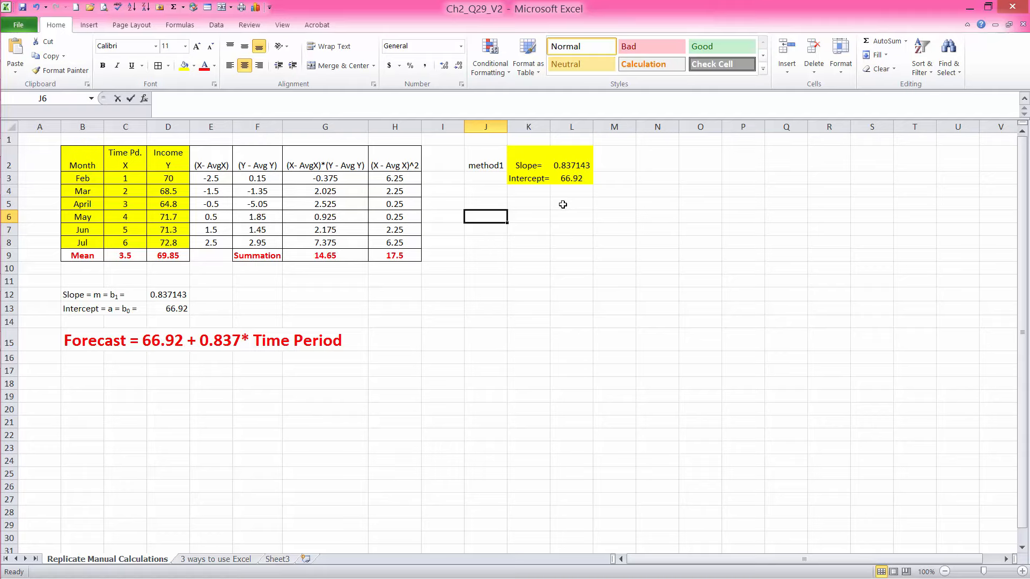
{"action": "type", "text": "Method 2"}
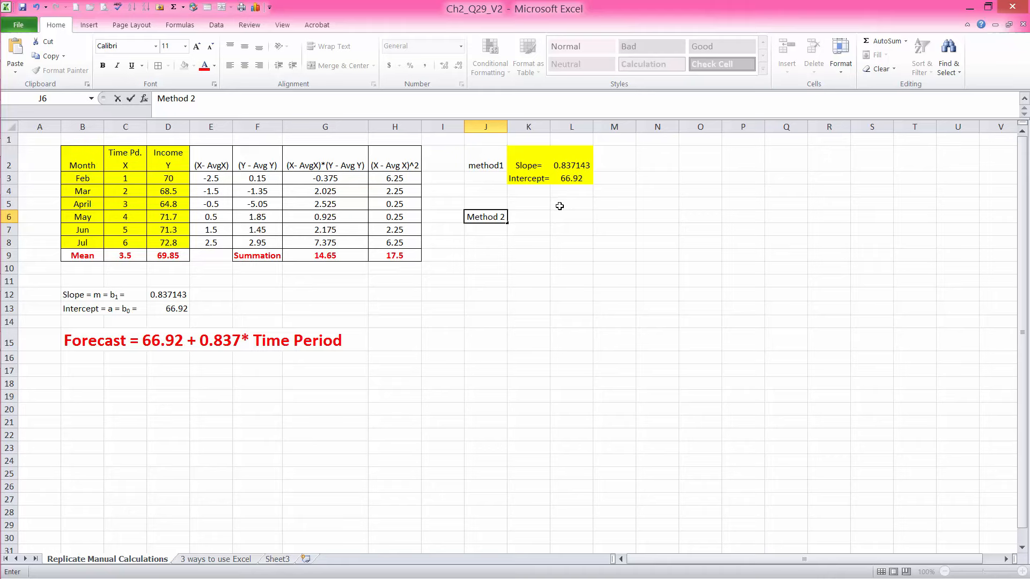
{"action": "left_click", "coordinate": [536, 217]}
{"action": "type", "text": "chart"}
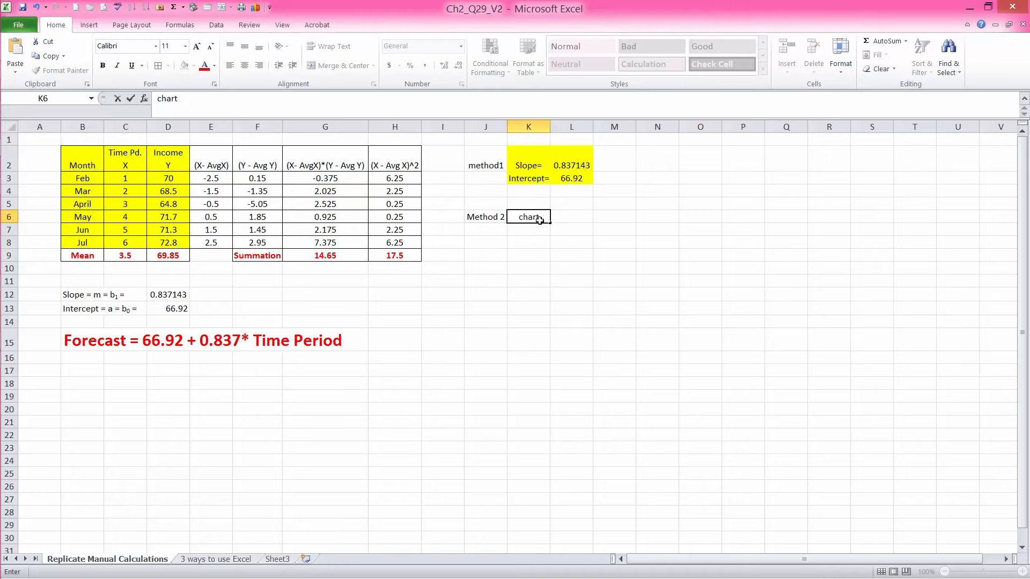
{"action": "type", "text": " wizard"}
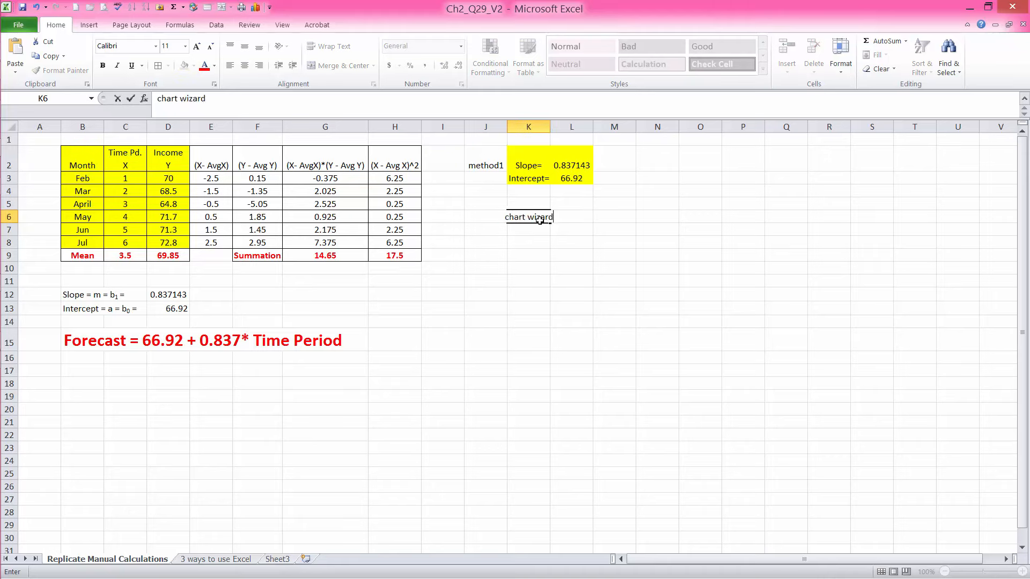
{"action": "left_click", "coordinate": [606, 268]}
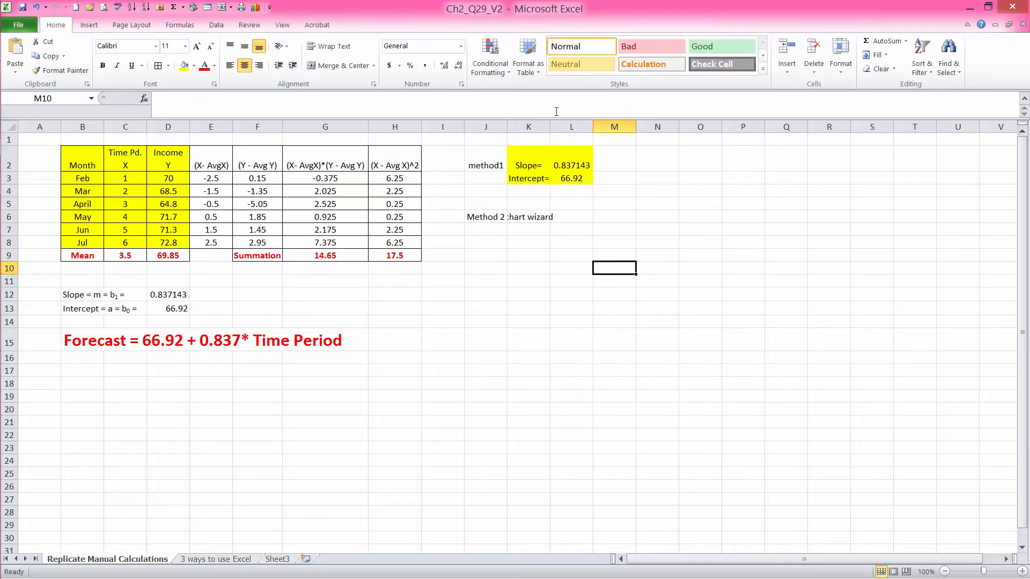
- Widen column K slightly to fit "chart wizard" and toggle the centre alignment of cell K6
{"action": "left_click_drag", "start_coordinate": [550, 122], "coordinate": [557, 122]}
{"action": "left_click", "coordinate": [536, 220]}
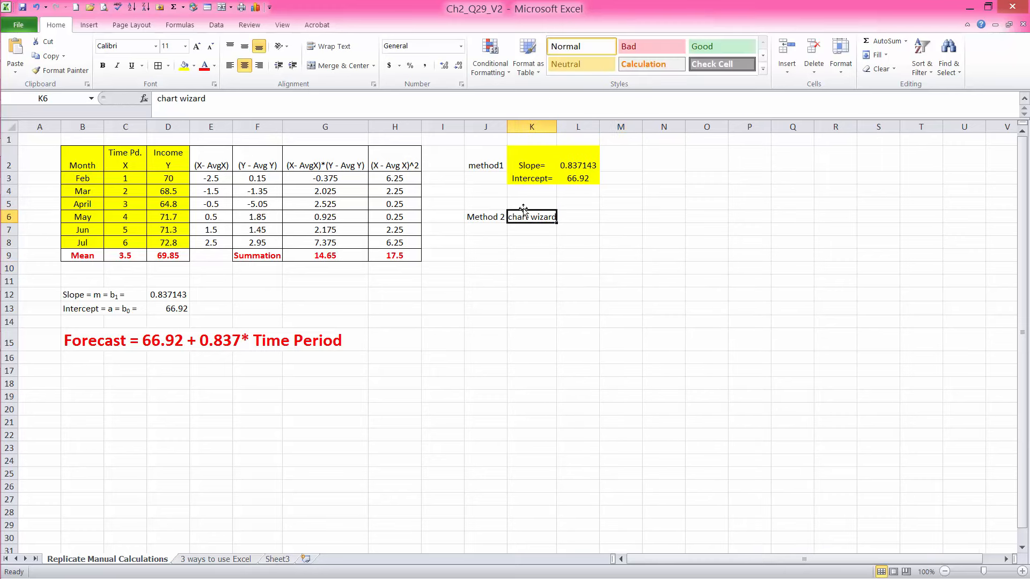
{"action": "left_click", "coordinate": [243, 66]}
{"action": "left_click", "coordinate": [578, 280]}
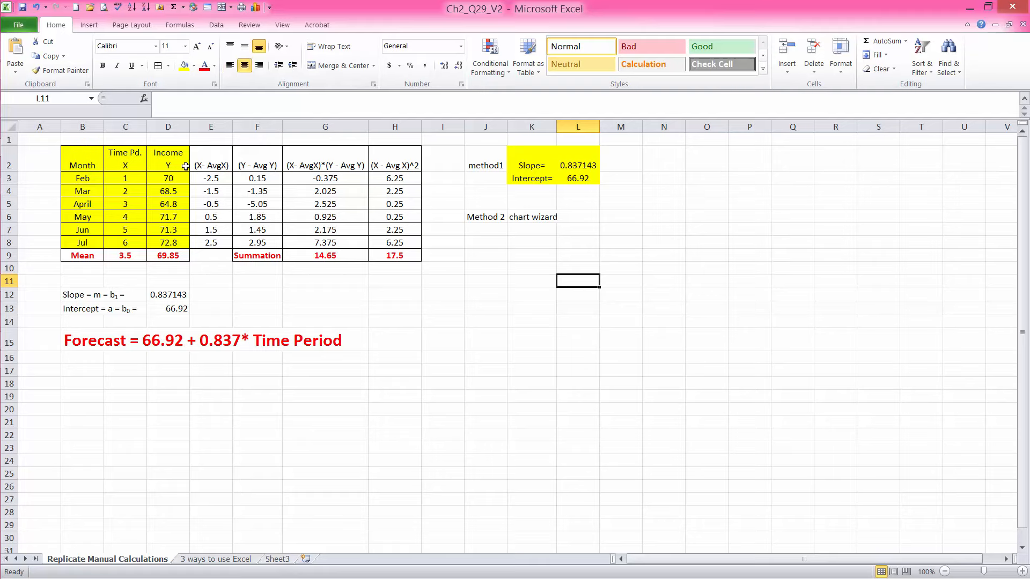
- Insert a scatter chart with straight lines and markers from the Time Pd. and Income data in C2:D8
{"action": "left_click_drag", "start_coordinate": [128, 157], "coordinate": [171, 242]}
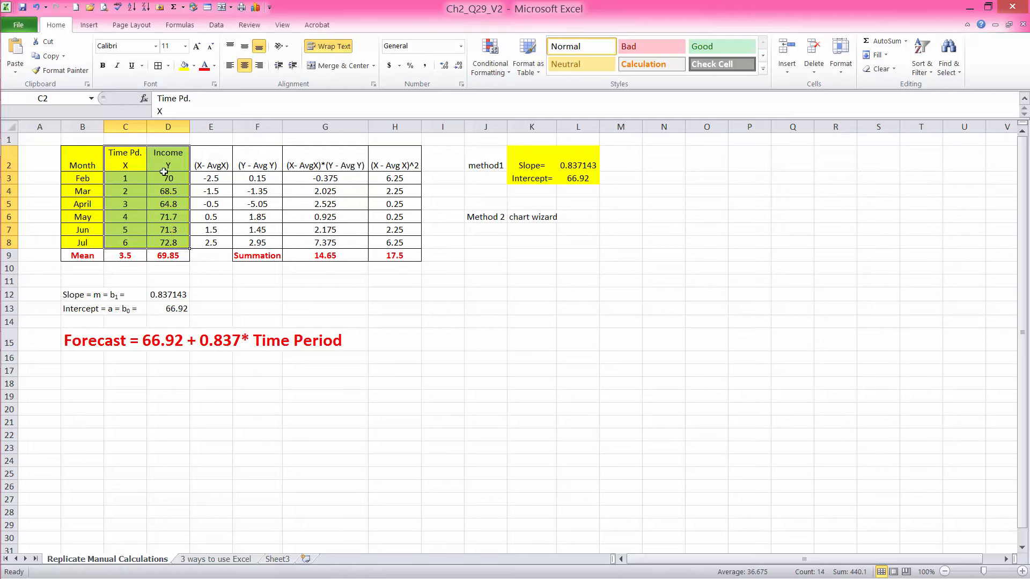
{"action": "left_click", "coordinate": [256, 10]}
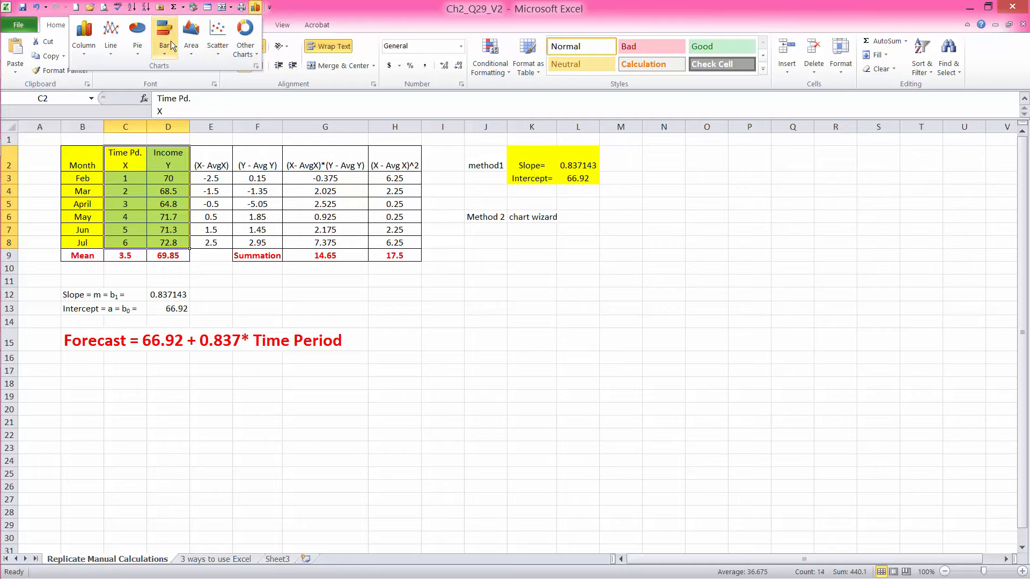
{"action": "left_click", "coordinate": [218, 42]}
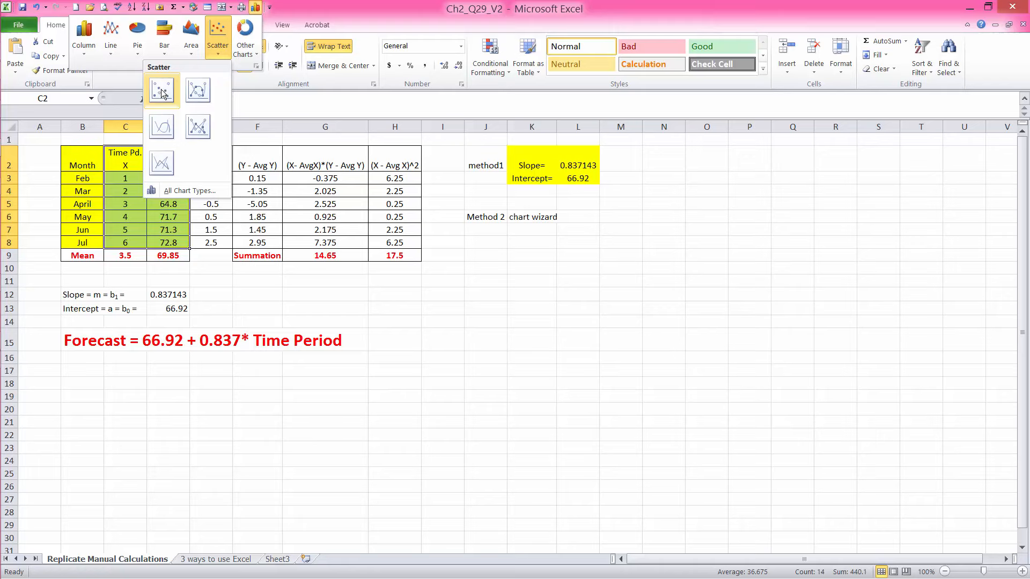
{"action": "left_click", "coordinate": [197, 129]}
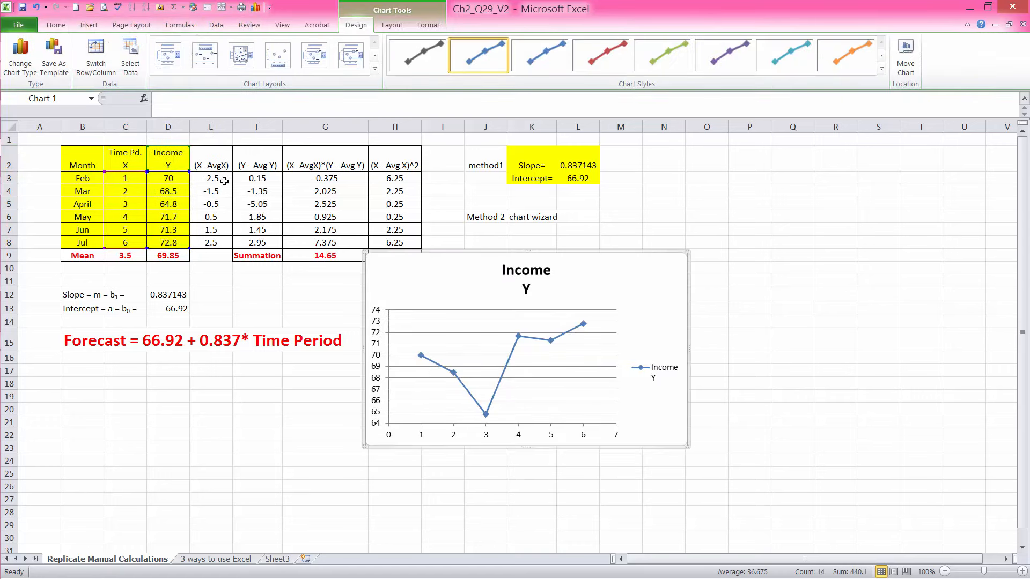
- Shift the chart slightly up and right and add a linear trendline to the Income series, displaying its equation and R-squared value
{"action": "left_click_drag", "start_coordinate": [555, 253], "coordinate": [598, 217]}
{"action": "mouse_move", "coordinate": [561, 303]}
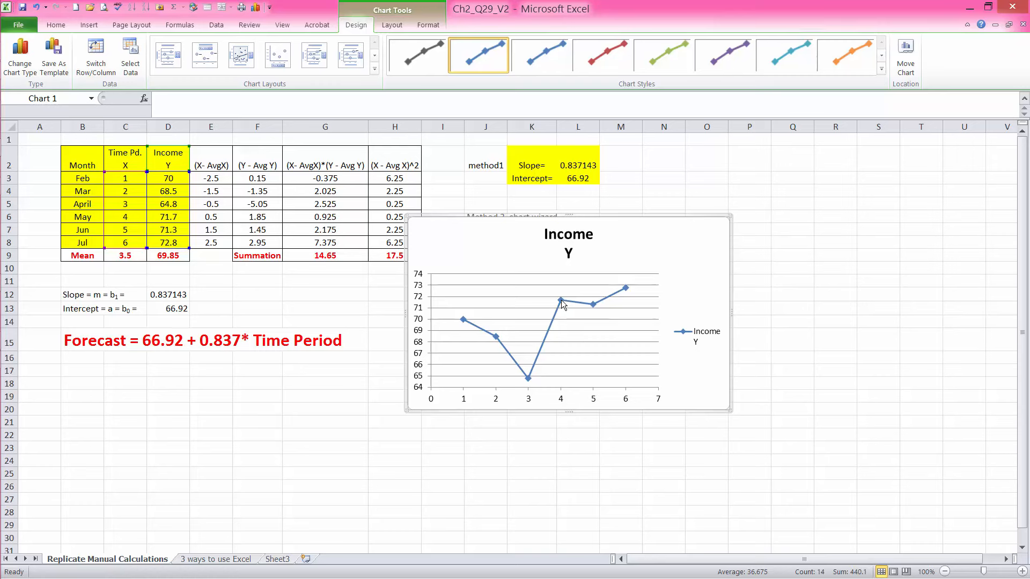
{"action": "right_click", "coordinate": [561, 302]}
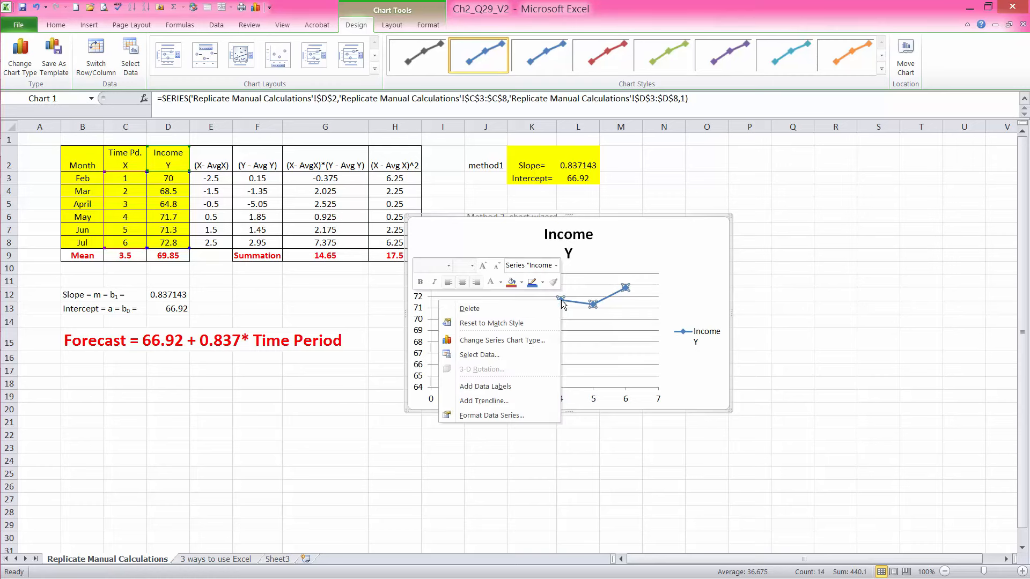
{"action": "left_click", "coordinate": [481, 401]}
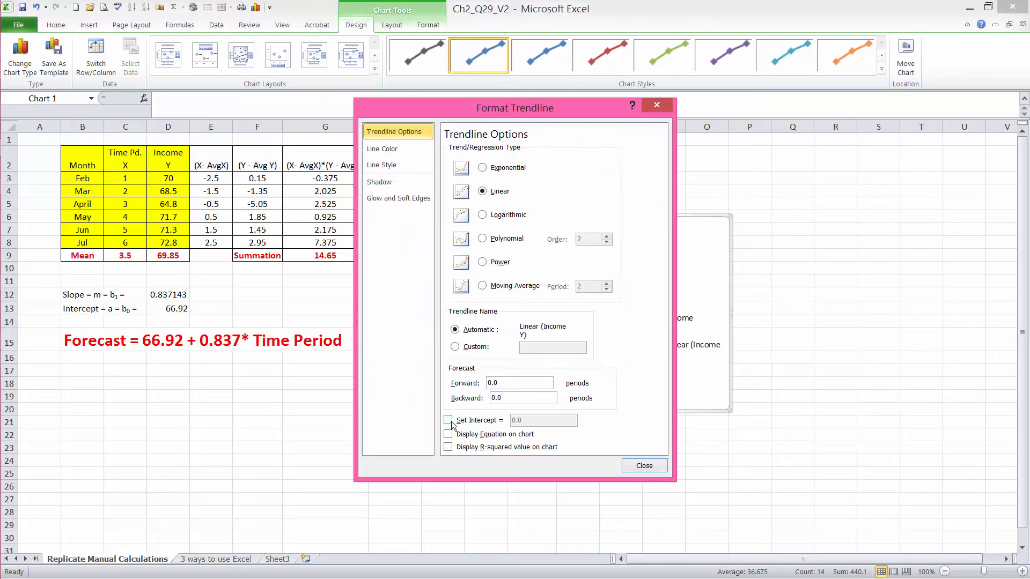
{"action": "left_click", "coordinate": [448, 434]}
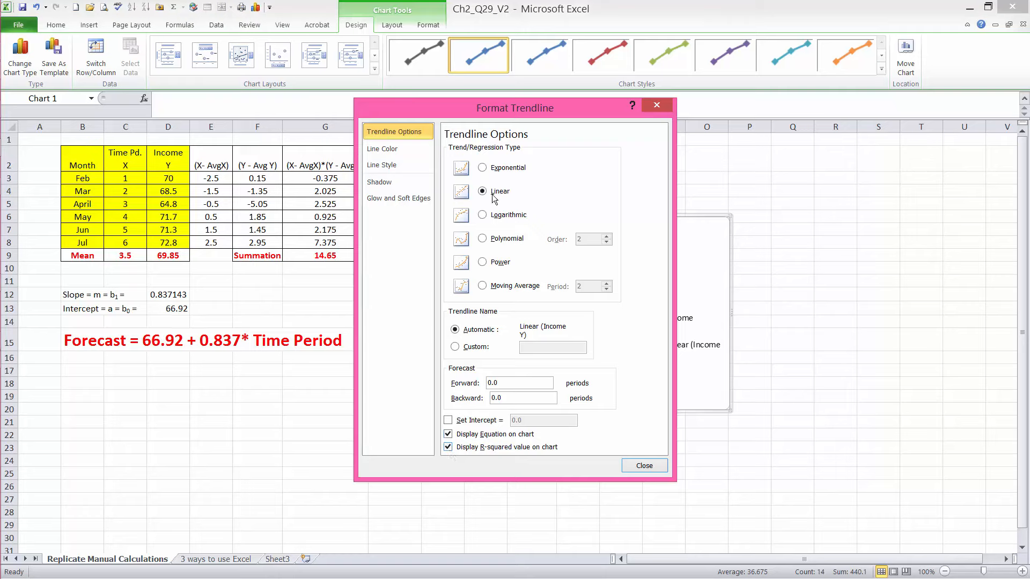
{"action": "left_click", "coordinate": [639, 466]}
- Move the trendline equation label beside the chart title and format its text in bold red
{"action": "left_click", "coordinate": [555, 297]}
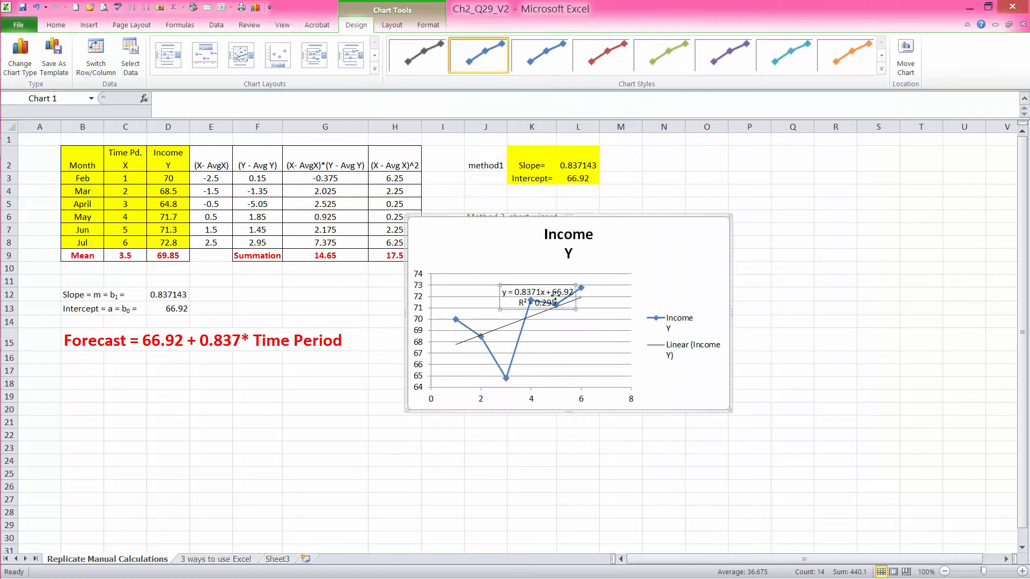
{"action": "left_click_drag", "start_coordinate": [579, 280], "coordinate": [603, 228]}
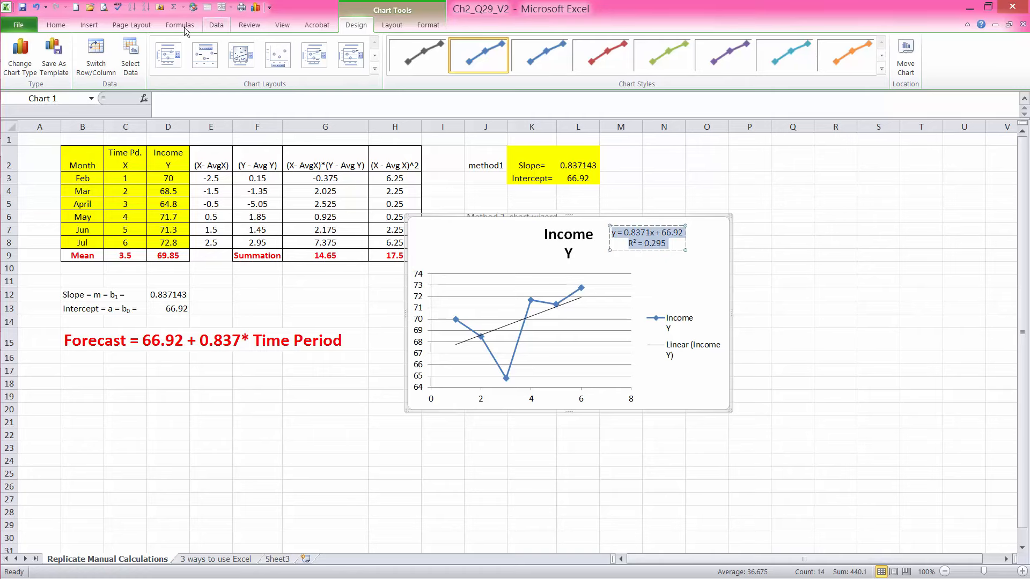
{"action": "left_click", "coordinate": [55, 25]}
{"action": "left_click", "coordinate": [204, 68]}
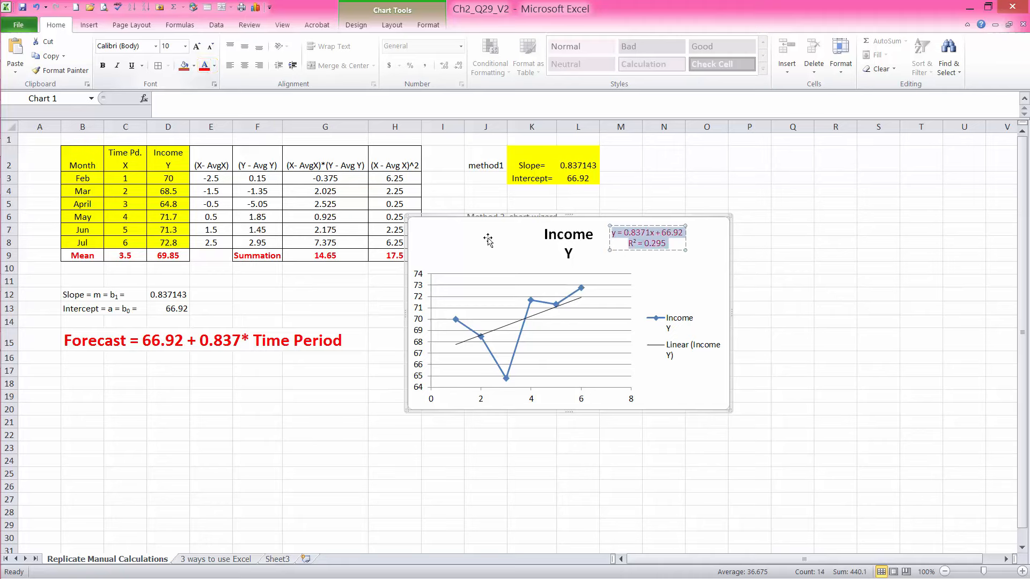
{"action": "key", "text": "ctrl+b"}
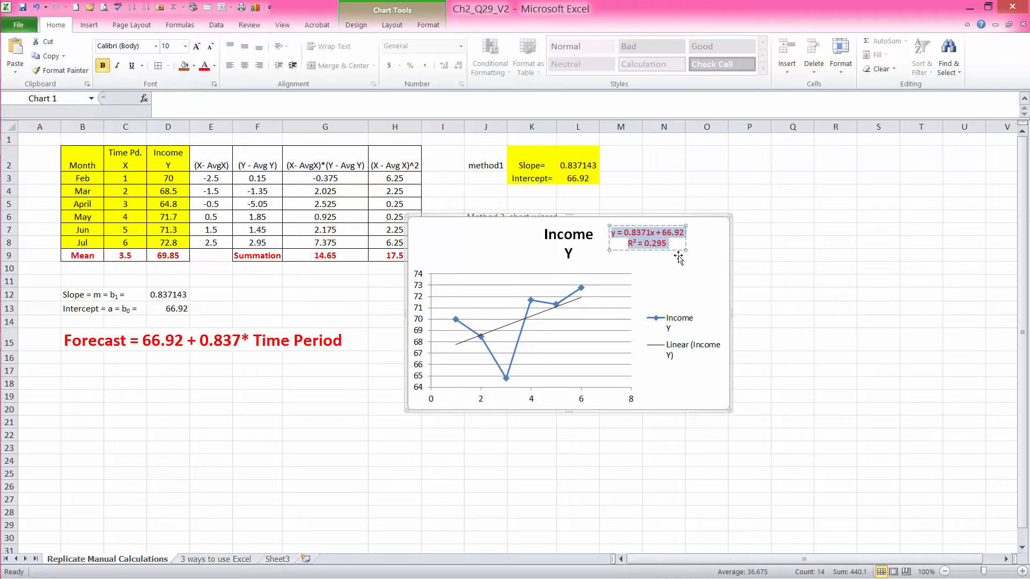
{"action": "left_click", "coordinate": [659, 255]}
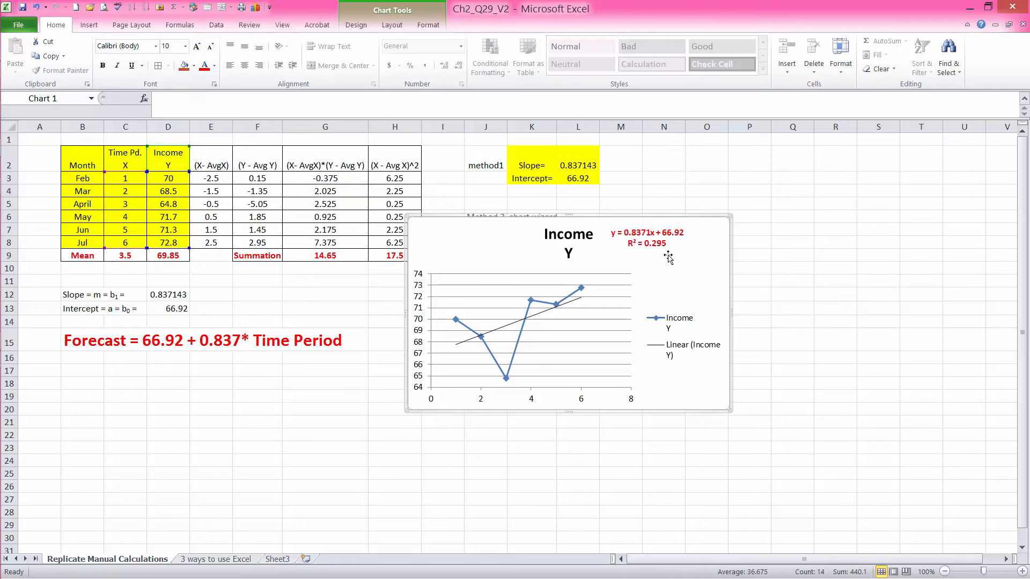
- Move the chart down below row 9 and enter "Method 3:" in cell J8 and "Data analysis tool pak" in cell K8
{"action": "left_click", "coordinate": [57, 395]}
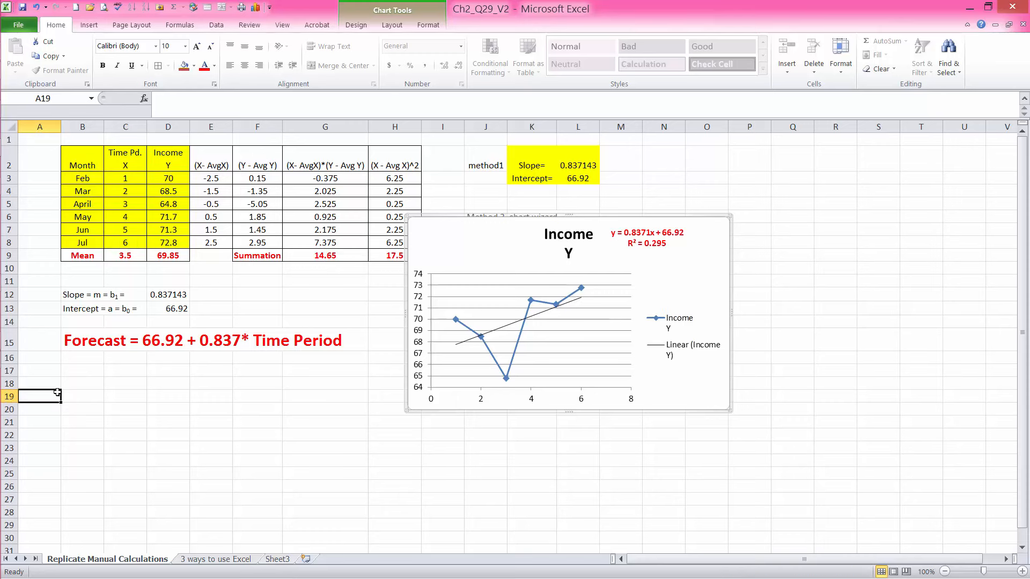
{"action": "left_click_drag", "start_coordinate": [582, 220], "coordinate": [560, 269]}
{"action": "left_click", "coordinate": [491, 240]}
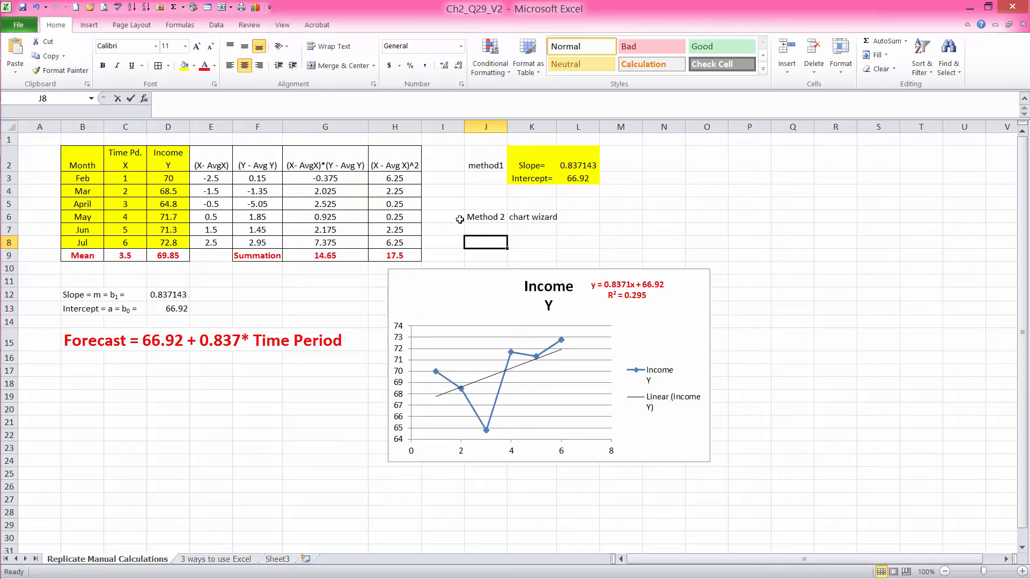
{"action": "type", "text": "Method 3:"}
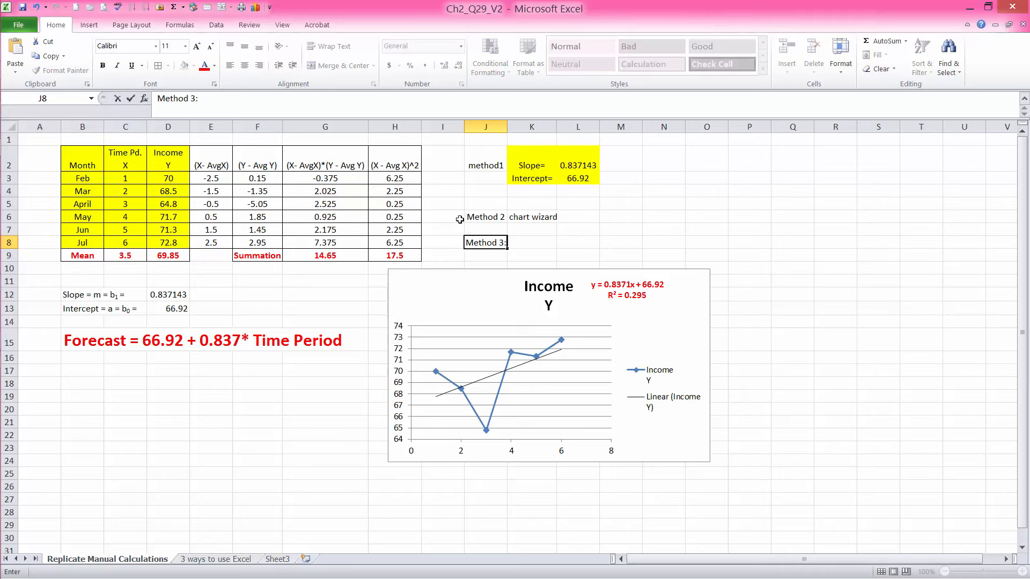
{"action": "left_click", "coordinate": [541, 241]}
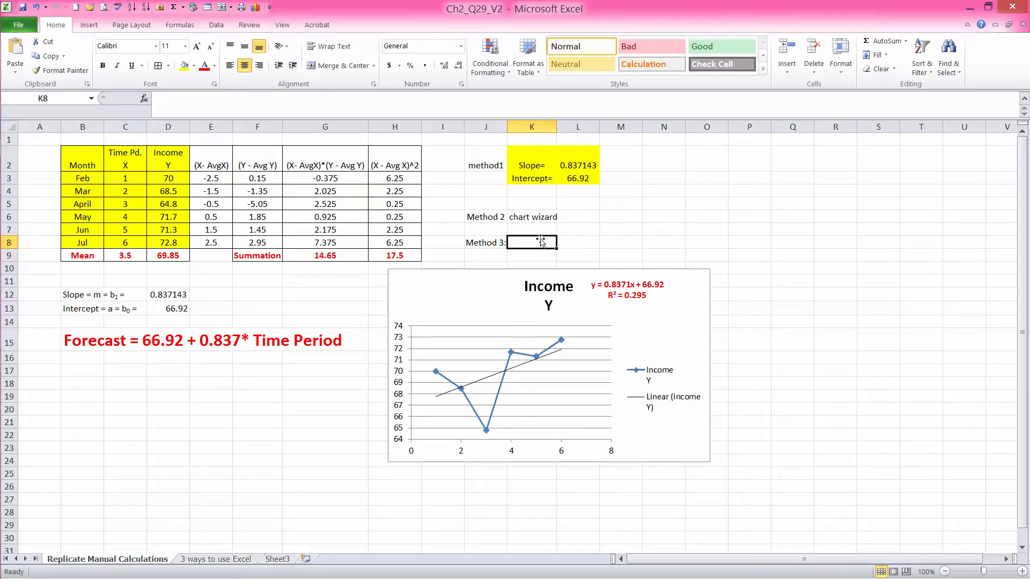
{"action": "type", "text": "Data"}
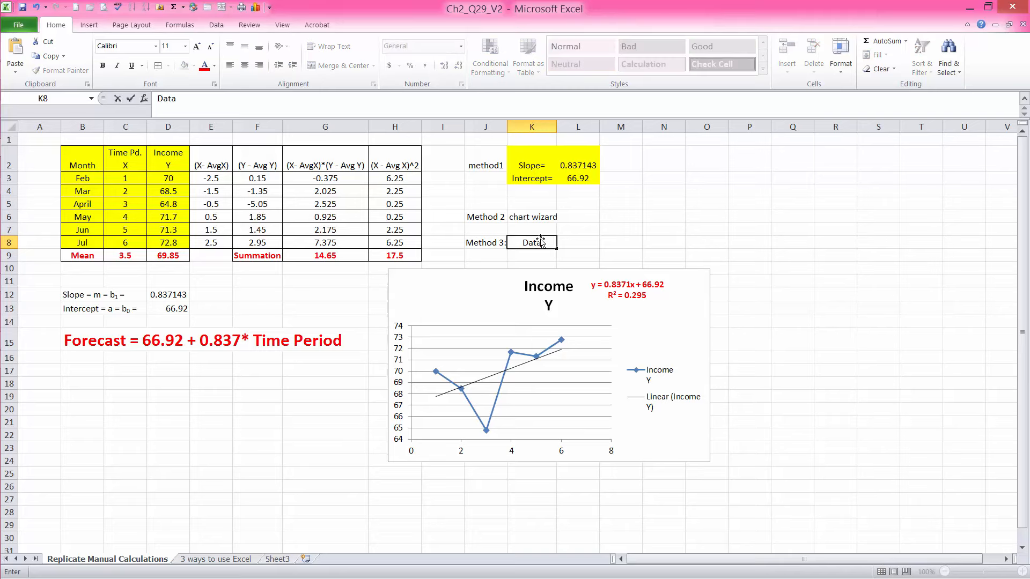
{"action": "type", "text": " analyhsi"}
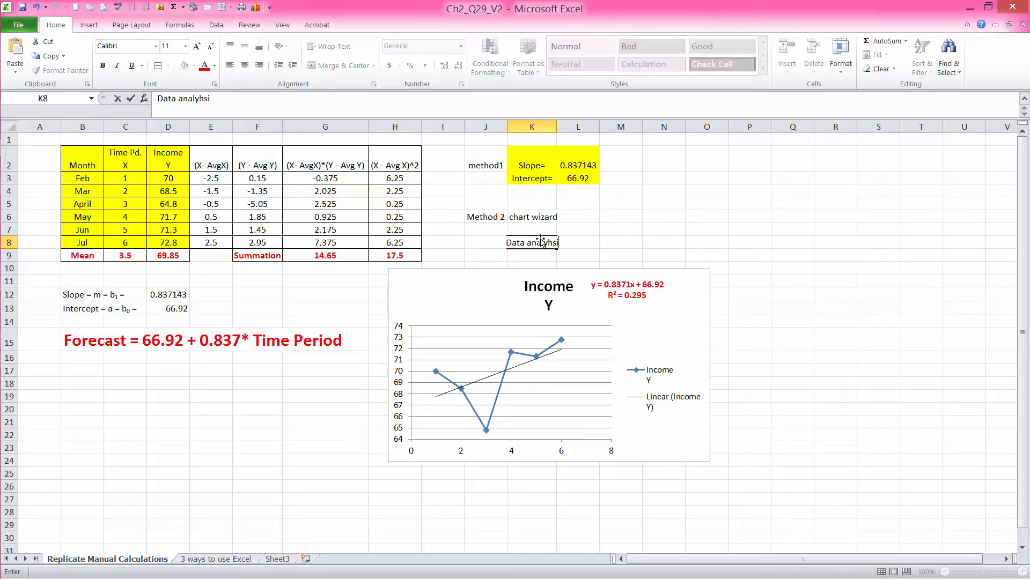
{"action": "key", "text": "BackSpace"}
{"action": "key", "text": "BackSpace"}
{"action": "key", "text": "BackSpace"}
{"action": "type", "text": "sis tool pak"}
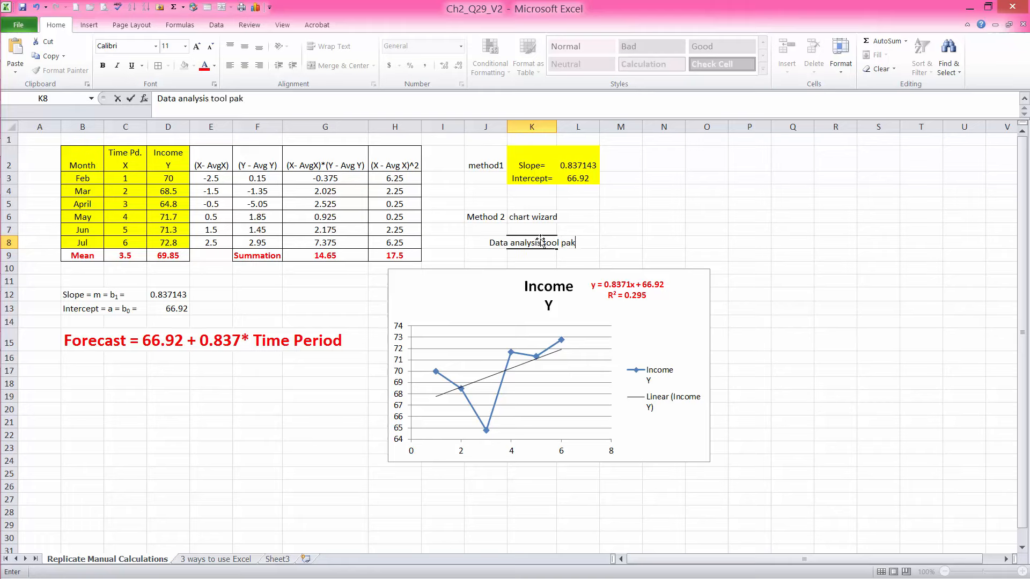
{"action": "left_click", "coordinate": [673, 244]}
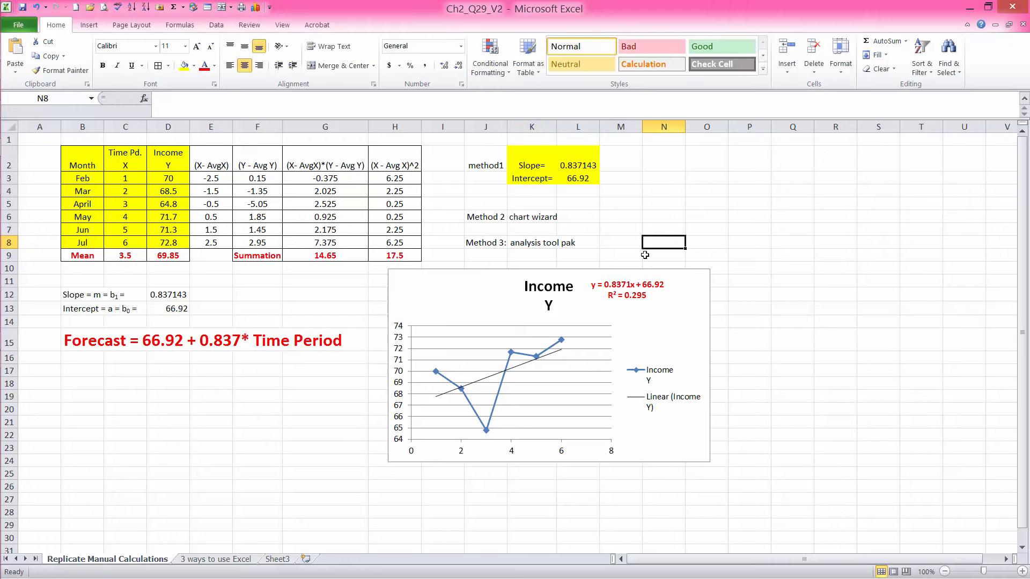
- Left-align the "Data analysis tool pak" label in cell K8
{"action": "left_click", "coordinate": [531, 243]}
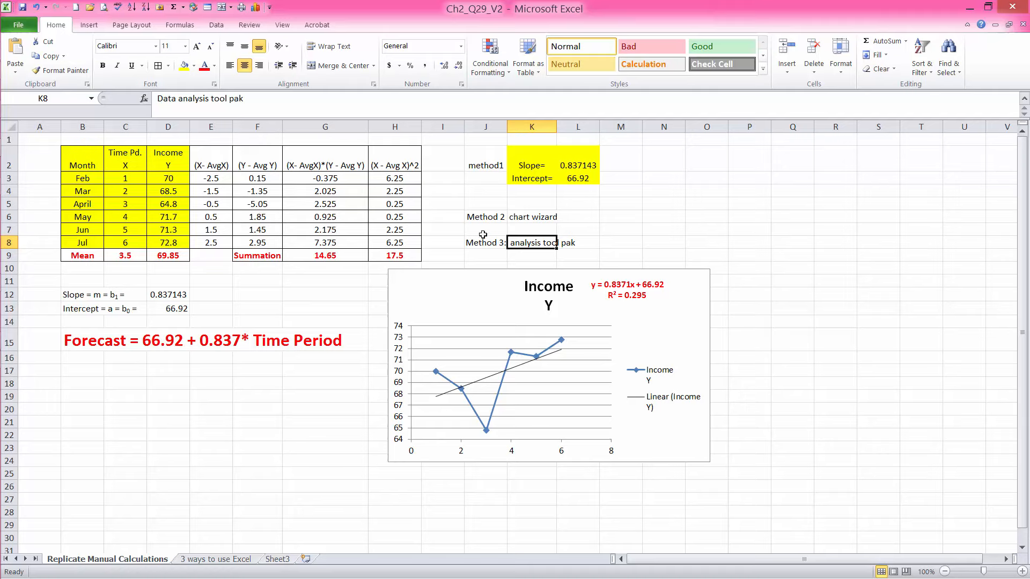
{"action": "left_click", "coordinate": [229, 65]}
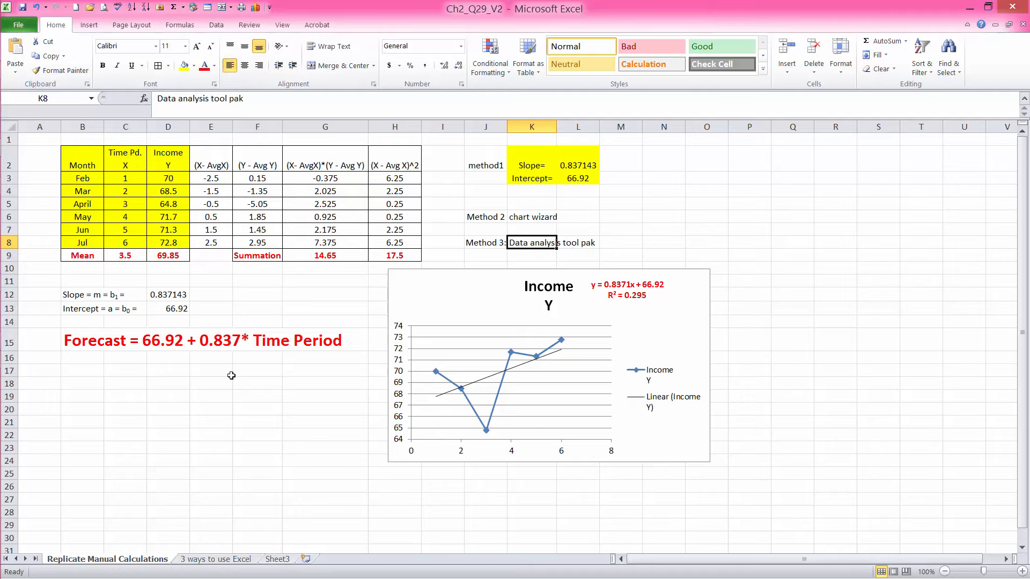
{"action": "left_click", "coordinate": [200, 385]}
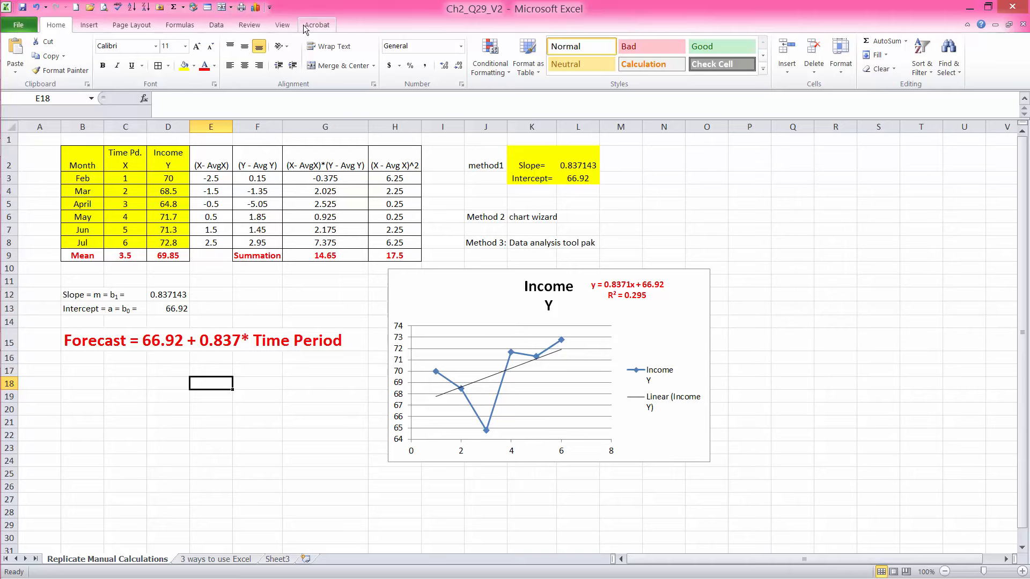
- Start the Regression analysis tool and set its Input Y Range to D2:D8 and its Input X Range to C2:C8
{"action": "left_click", "coordinate": [224, 26]}
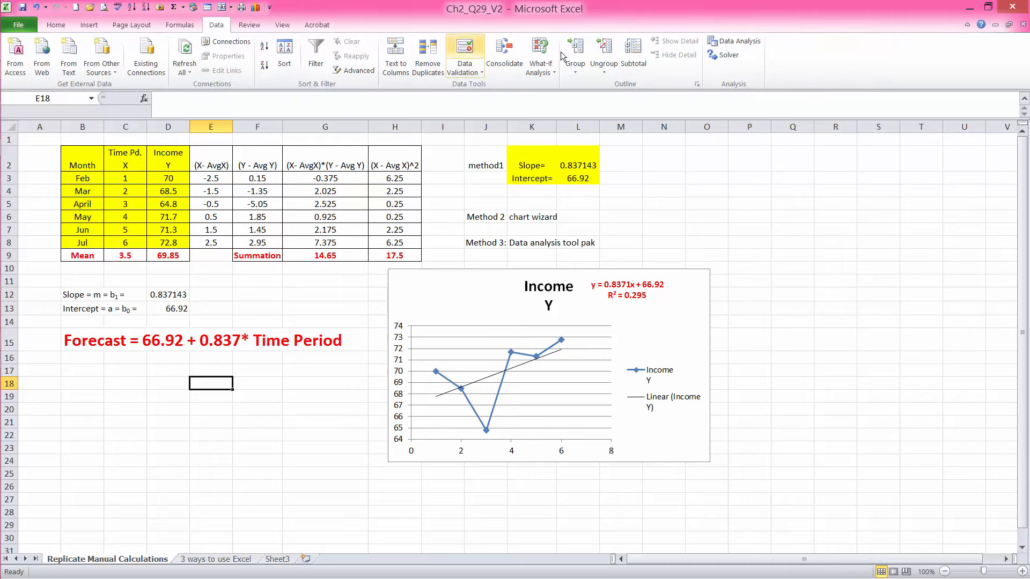
{"action": "left_click", "coordinate": [735, 41]}
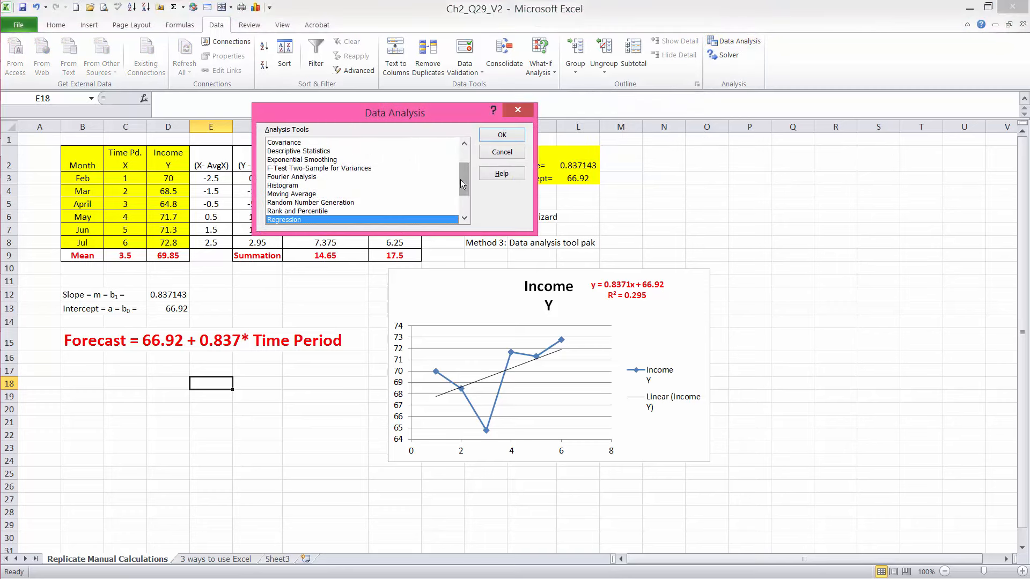
{"action": "left_click_drag", "start_coordinate": [464, 185], "coordinate": [465, 189]}
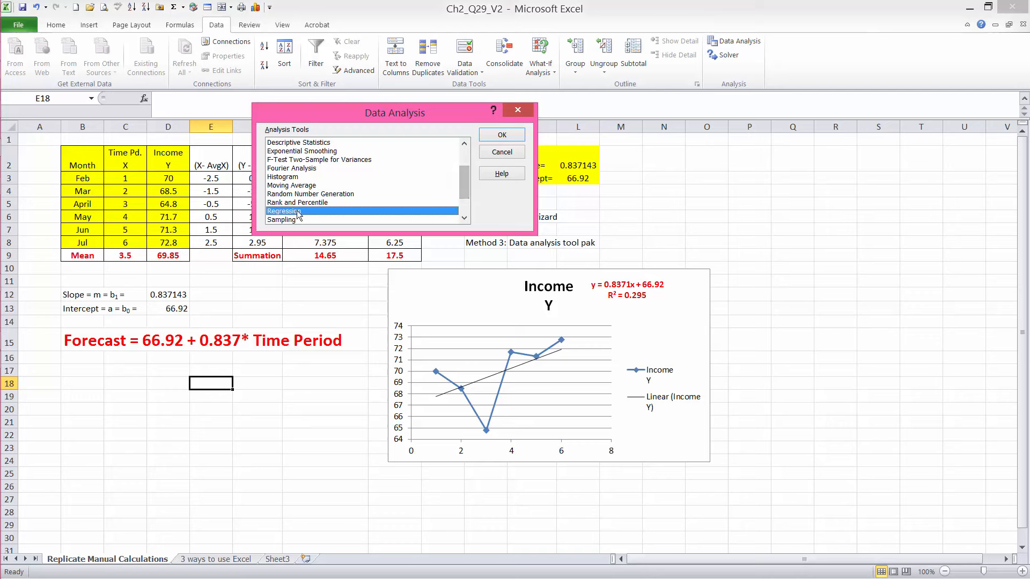
{"action": "left_click", "coordinate": [502, 135]}
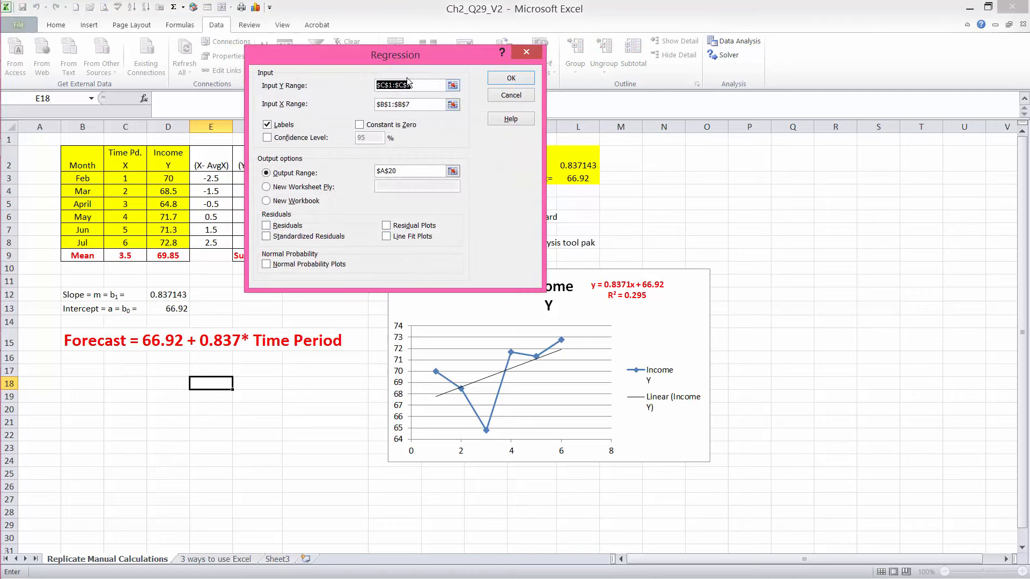
{"action": "key", "text": "Delete"}
{"action": "key", "text": "Tab"}
{"action": "key", "text": "Delete"}
{"action": "left_click", "coordinate": [392, 86]}
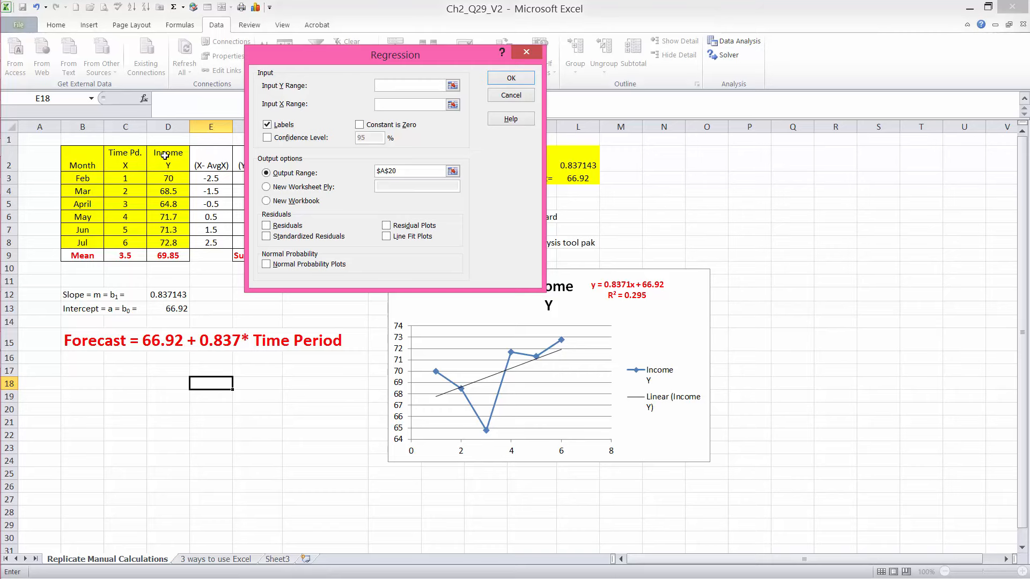
{"action": "left_click_drag", "start_coordinate": [163, 156], "coordinate": [161, 241]}
{"action": "left_click_drag", "start_coordinate": [131, 156], "coordinate": [125, 238]}
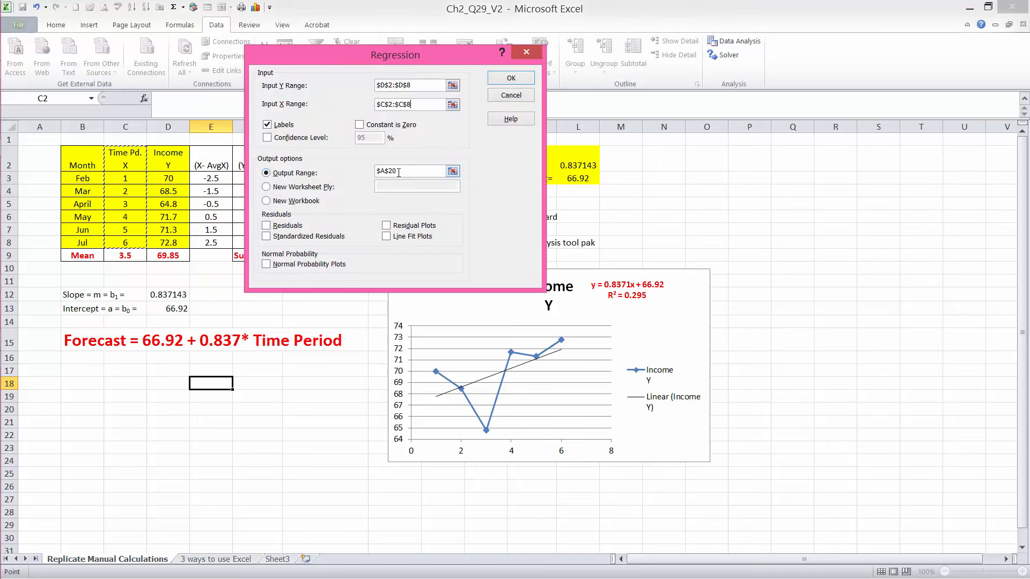
- Set the regression's output range to start at cell A26 and run the analysis
{"action": "left_click", "coordinate": [368, 173]}
{"action": "key", "text": "BackSpace"}
{"action": "left_click", "coordinate": [43, 484]}
{"action": "left_click", "coordinate": [510, 82]}
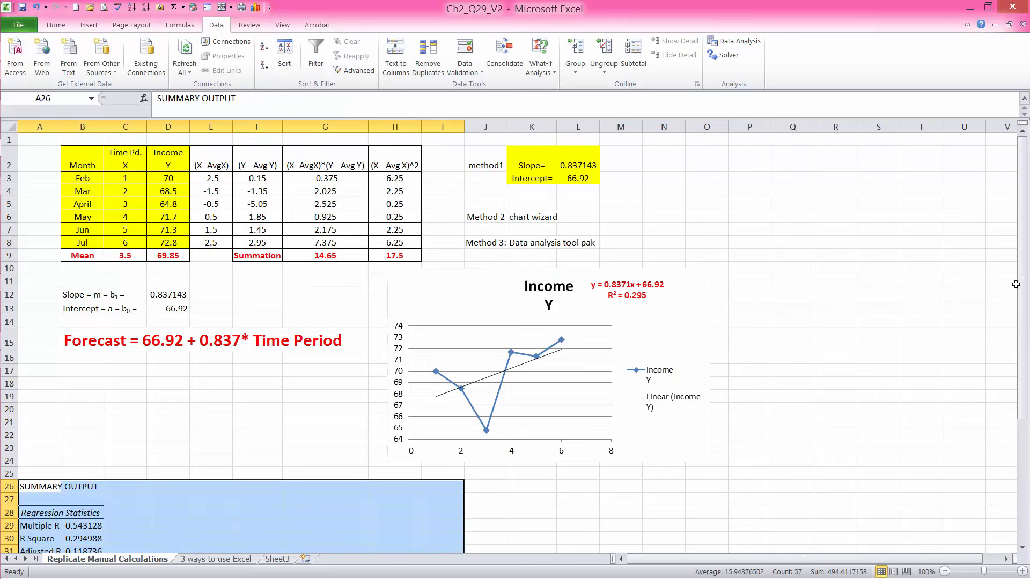
- Widen column A to fit the row labels of the regression summary output
{"action": "left_click_drag", "start_coordinate": [1021, 290], "coordinate": [1021, 415]}
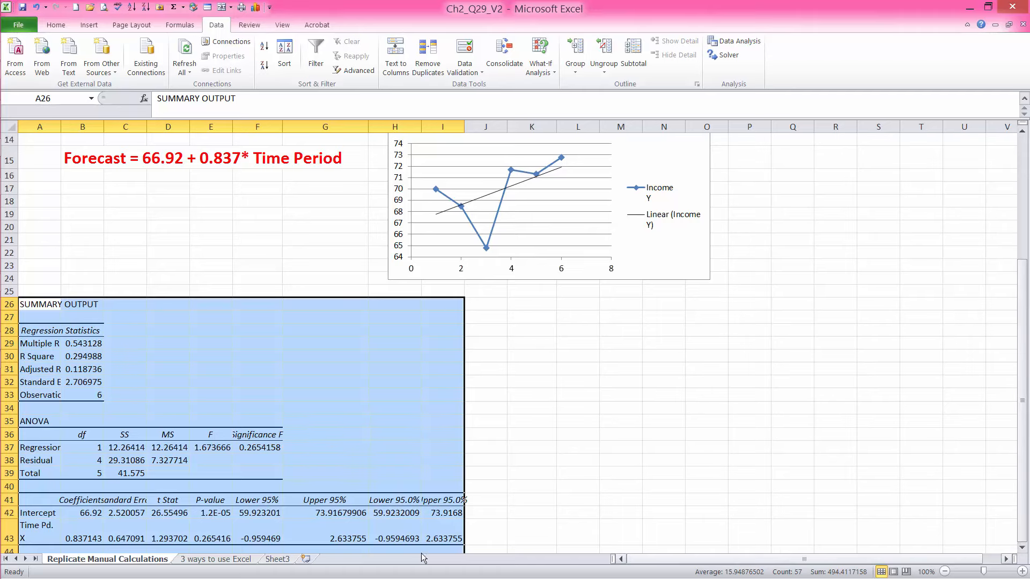
{"action": "left_click", "coordinate": [168, 382]}
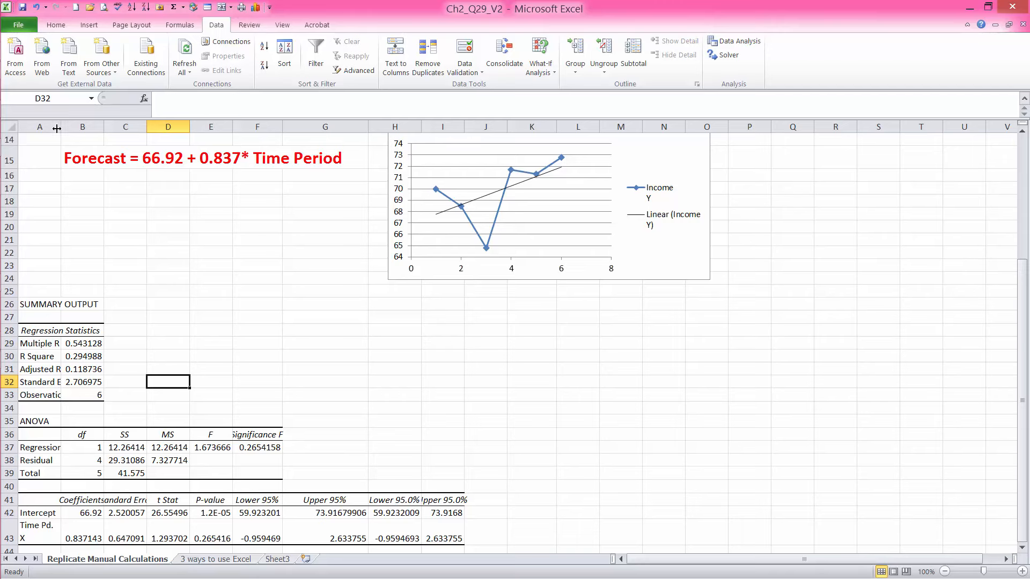
{"action": "left_click_drag", "start_coordinate": [61, 127], "coordinate": [92, 127]}
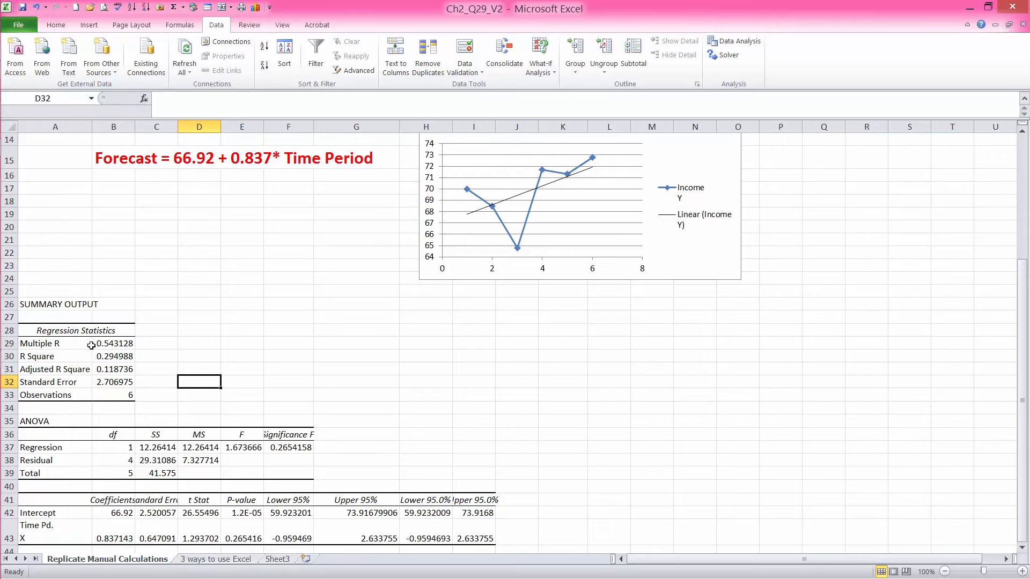
- Fill the Multiple R and R Square rows, A29:B30, of the regression statistics with yellow
{"action": "left_click_drag", "start_coordinate": [92, 345], "coordinate": [126, 356]}
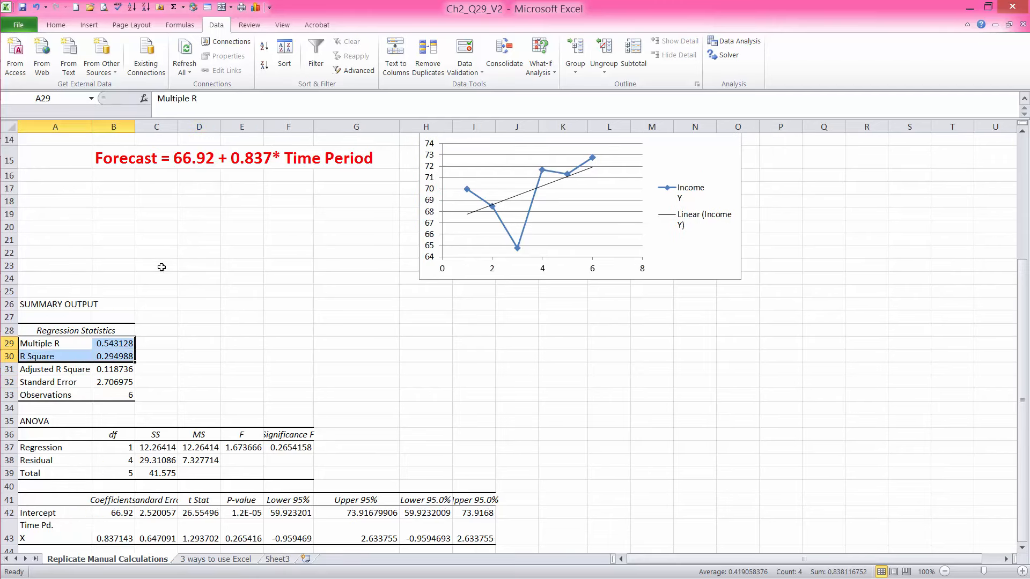
{"action": "left_click", "coordinate": [69, 28]}
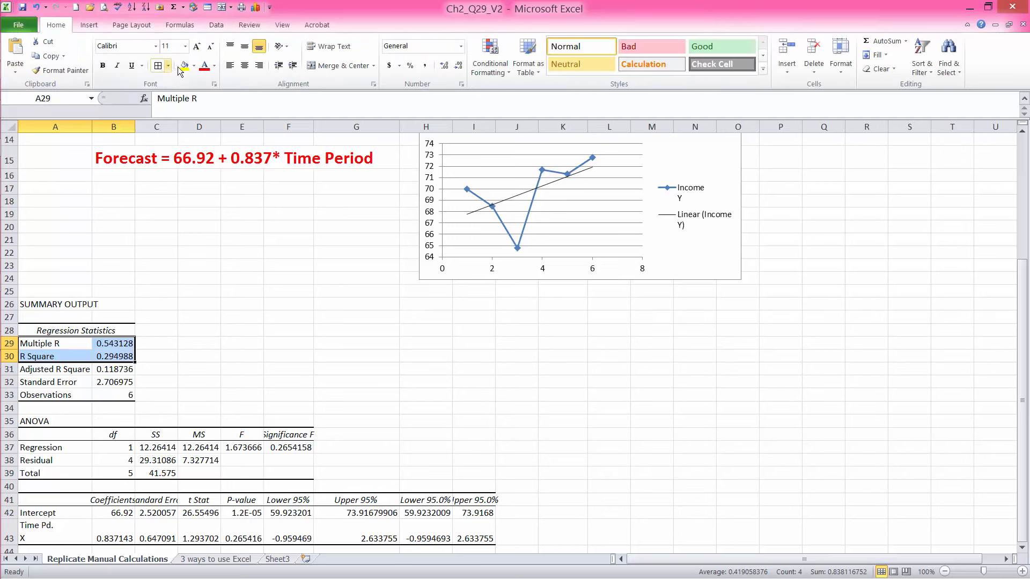
{"action": "left_click", "coordinate": [184, 65]}
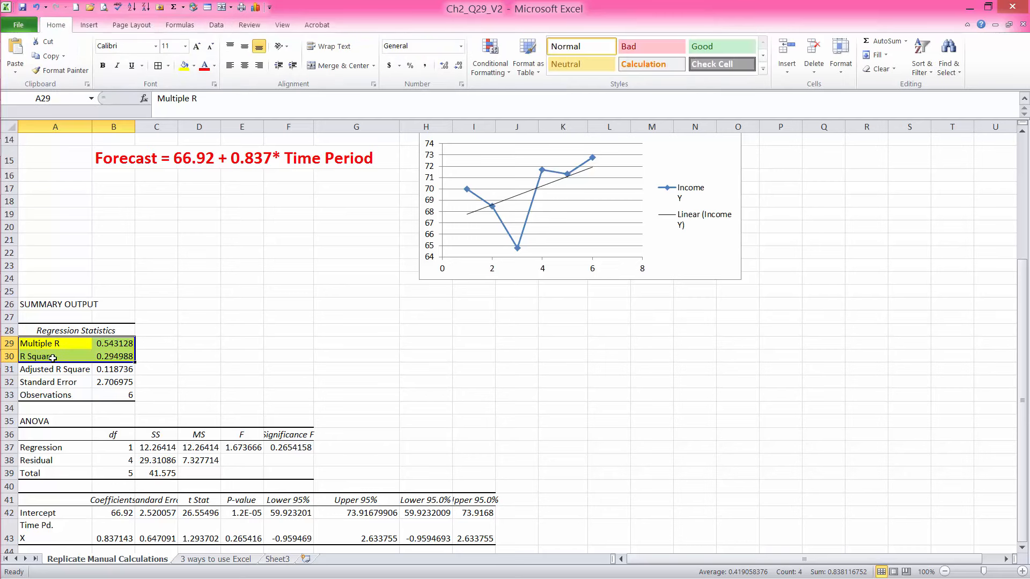
{"action": "left_click", "coordinate": [123, 341]}
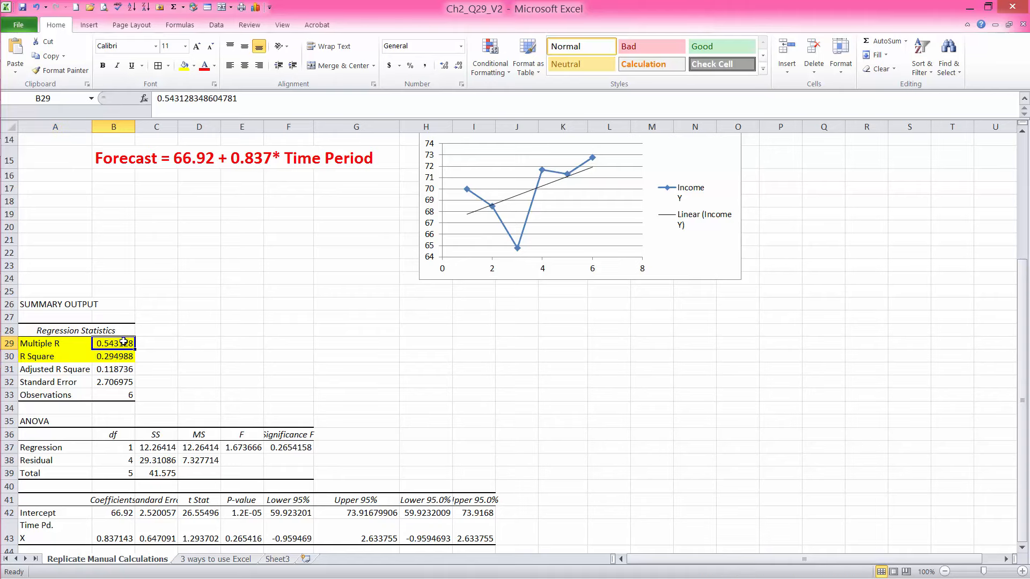
{"action": "left_click", "coordinate": [119, 356]}
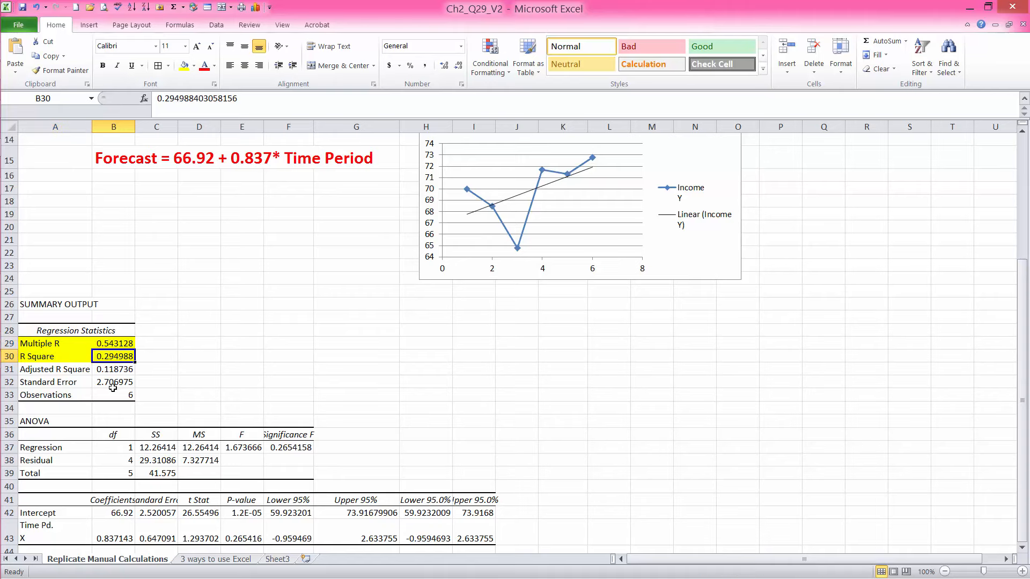
- Fill the regression coefficients in A42:B43 with yellow and set their font colour to red
{"action": "left_click", "coordinate": [55, 356]}
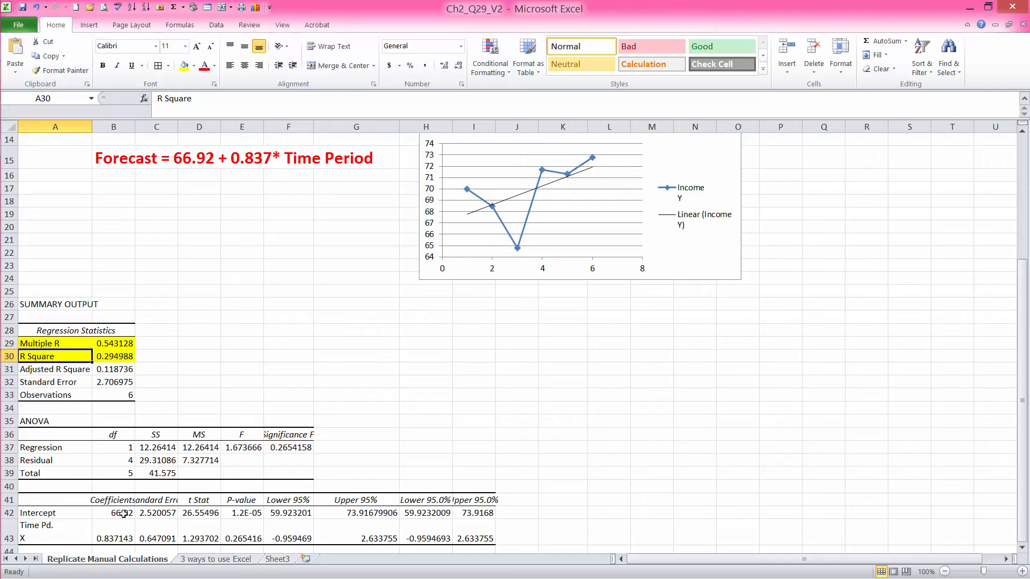
{"action": "left_click_drag", "start_coordinate": [59, 512], "coordinate": [103, 522]}
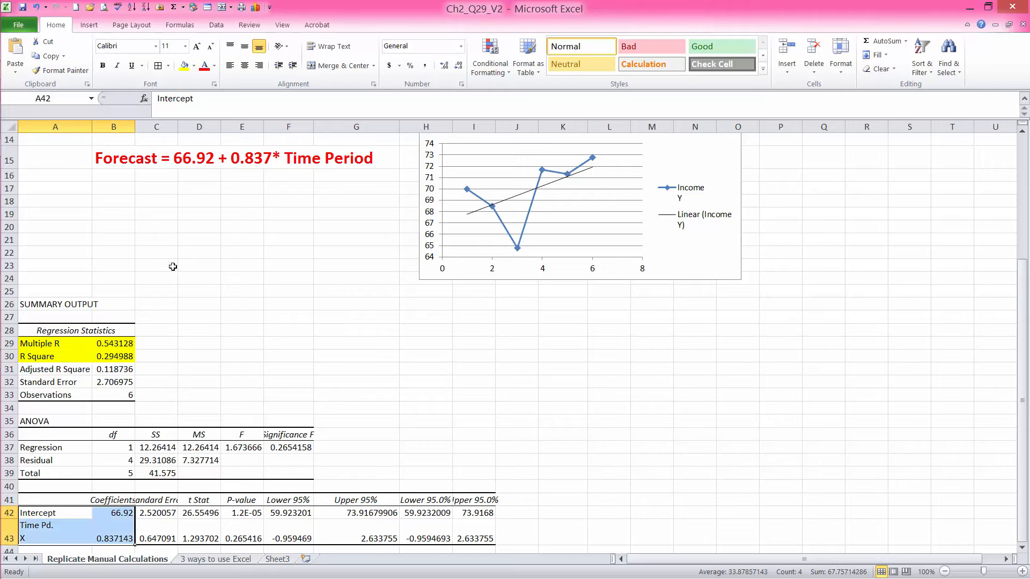
{"action": "left_click", "coordinate": [184, 65]}
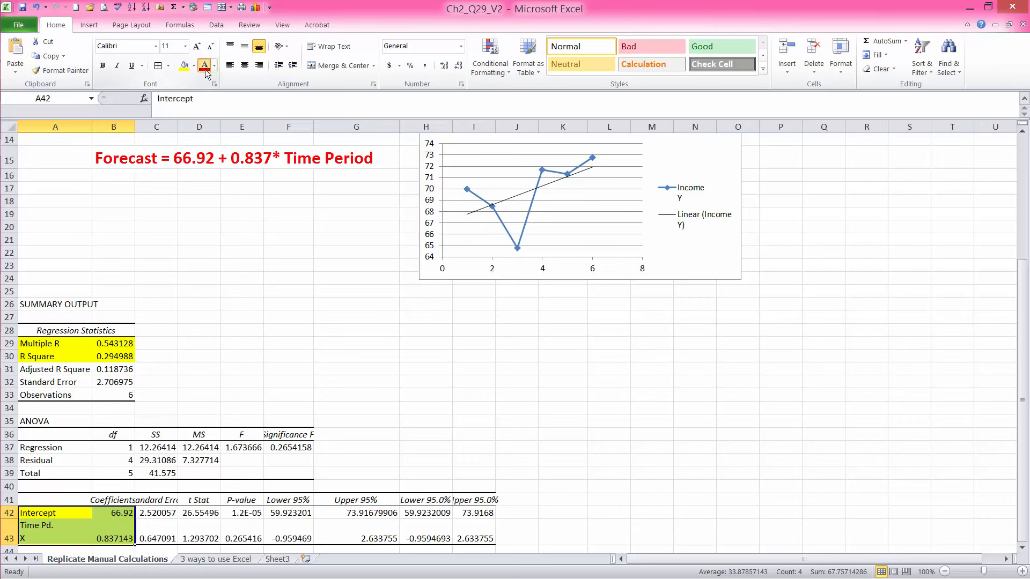
{"action": "left_click", "coordinate": [204, 65]}
{"action": "left_click", "coordinate": [207, 246]}
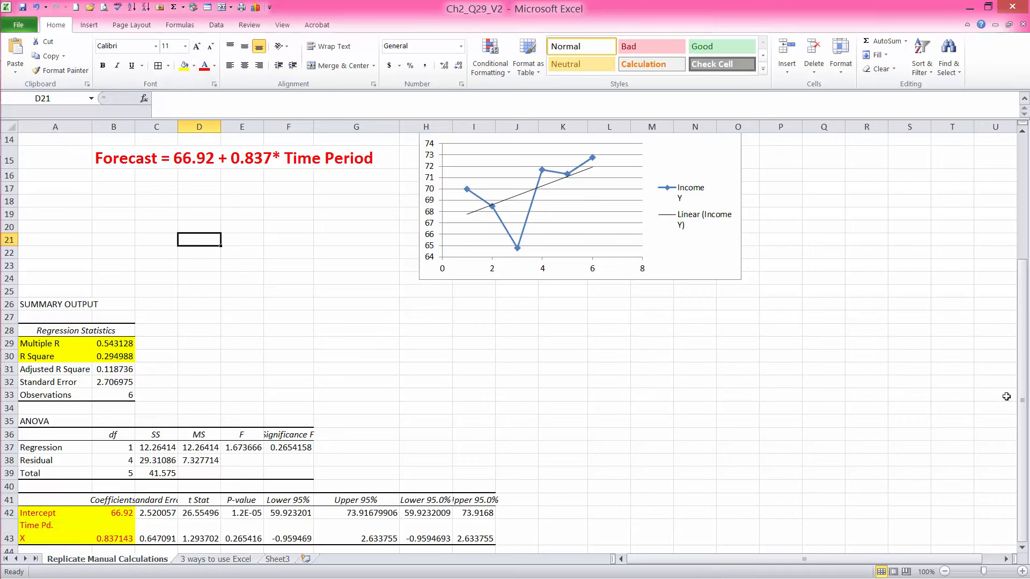
- Review the manual calculation formulas in E3:H3 of the deviation, product and squared deviation columns
{"action": "scroll", "coordinate": [1006, 375], "scroll_direction": "up", "scroll_amount": 4}
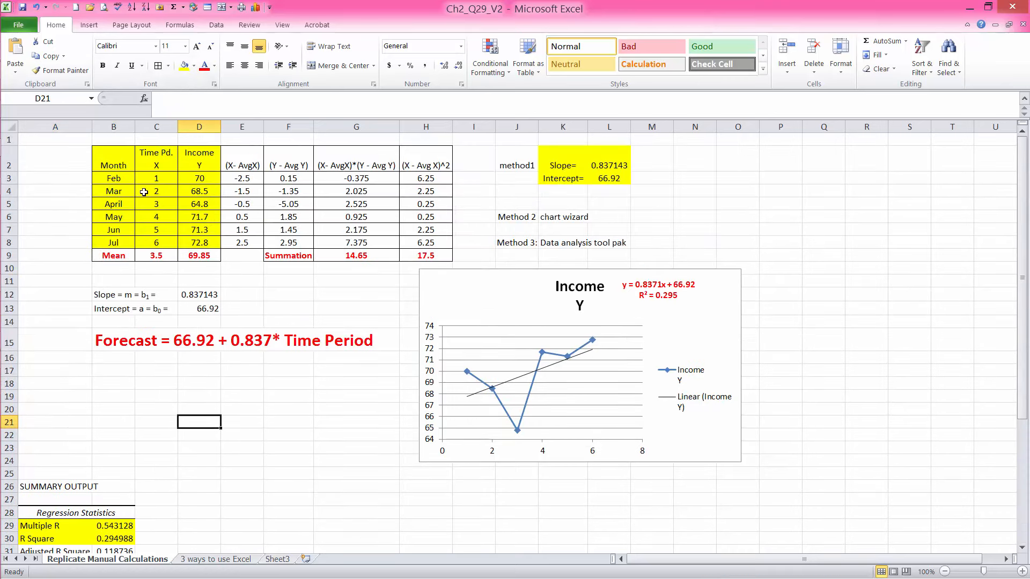
{"action": "left_click", "coordinate": [253, 180]}
{"action": "left_click", "coordinate": [281, 179]}
{"action": "left_click", "coordinate": [354, 179]}
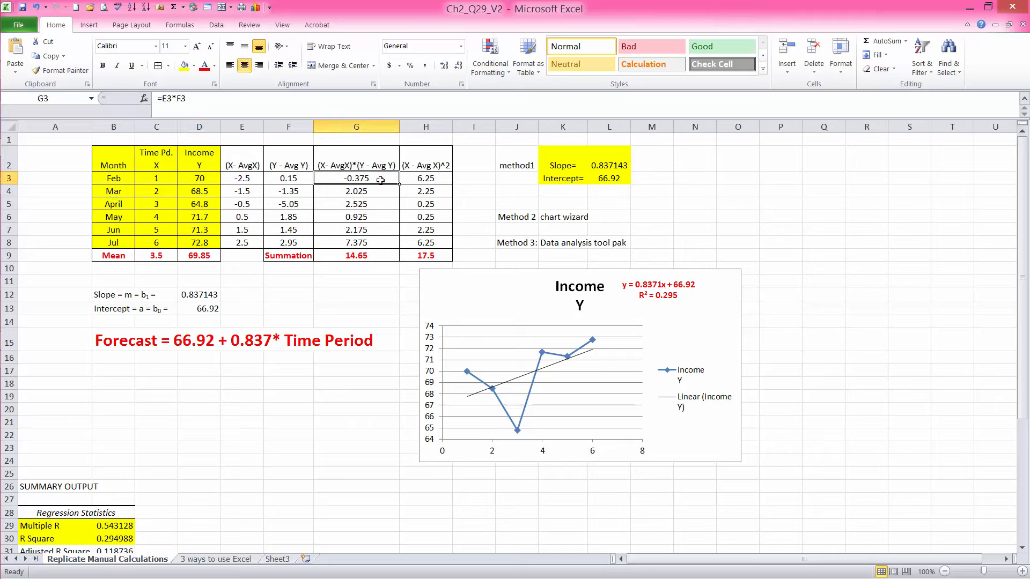
{"action": "left_click", "coordinate": [428, 182]}
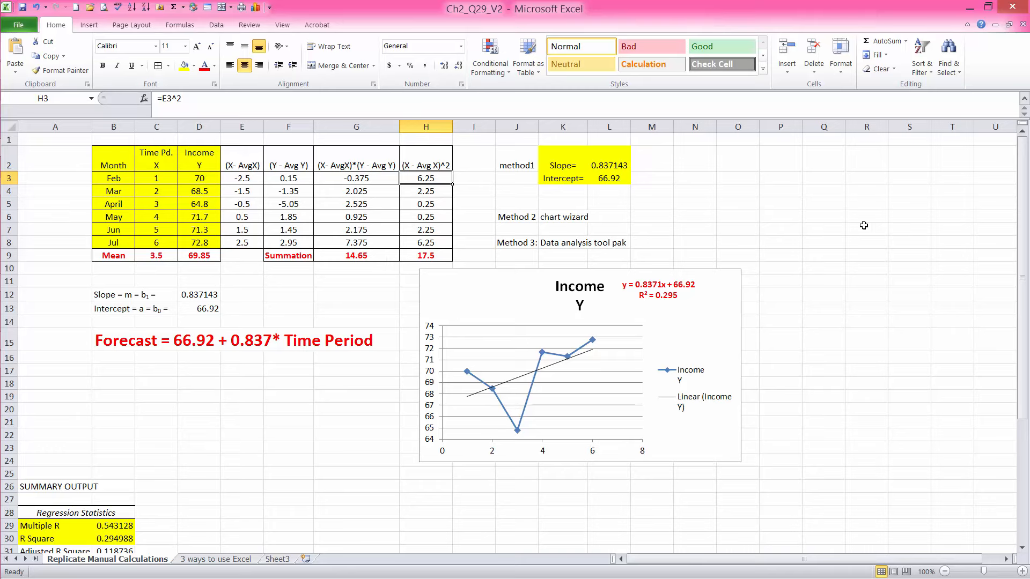
{"action": "mouse_move", "coordinate": [1022, 204]}
{"action": "left_mouse_down"}
{"action": "mouse_move", "coordinate": [1016, 366]}
{"action": "mouse_move", "coordinate": [1014, 185]}
{"action": "left_mouse_up"}
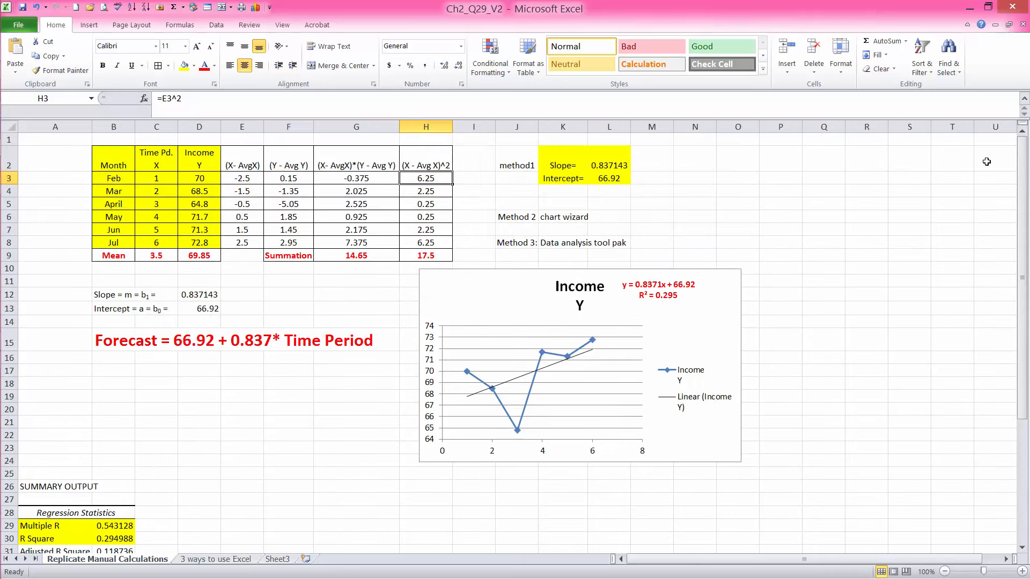
- Set the font colour of the three method labels in J2, J6 and J8 to red
{"action": "left_click", "coordinate": [520, 166]}
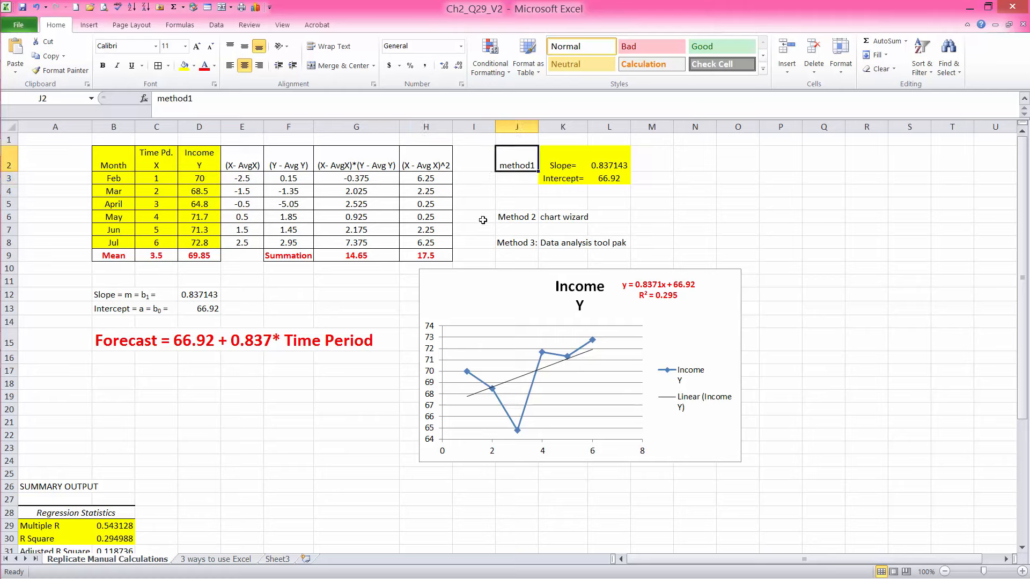
{"action": "left_click", "coordinate": [515, 217], "text": "ctrl"}
{"action": "left_click", "coordinate": [512, 242], "text": "ctrl"}
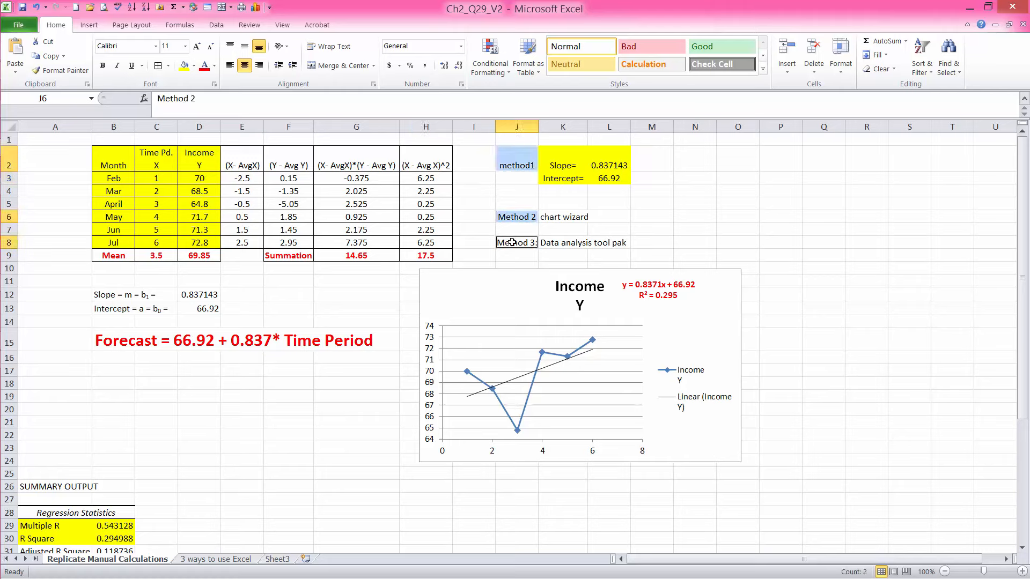
{"action": "left_click", "coordinate": [203, 67]}
{"action": "left_click", "coordinate": [384, 313]}
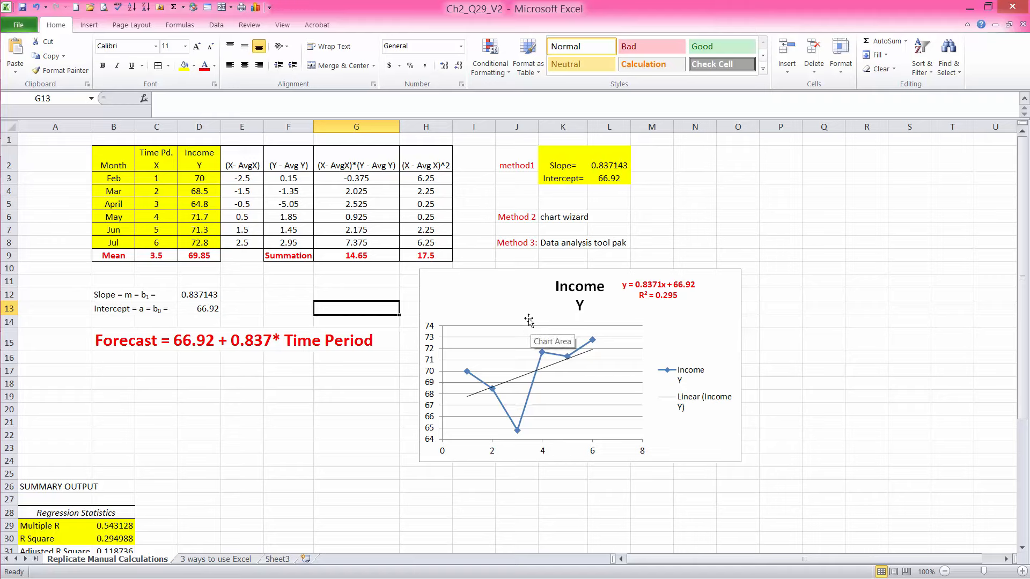
- Examine the 3 ways to use Excel sheet, including its regression output, moving average and smoothing columns, and trend forecast
{"action": "left_click", "coordinate": [217, 560]}
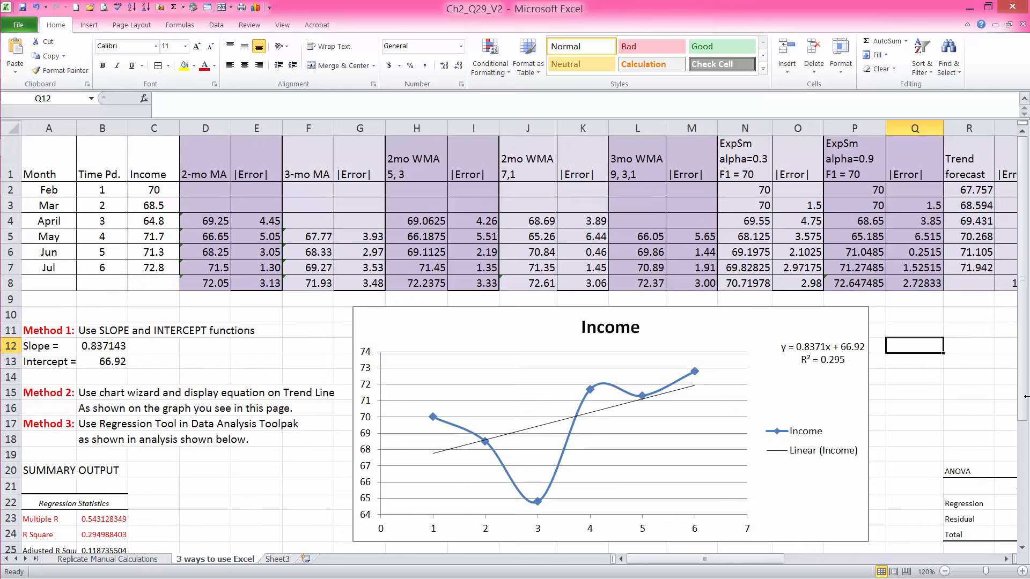
{"action": "left_click_drag", "start_coordinate": [1025, 396], "coordinate": [1022, 400]}
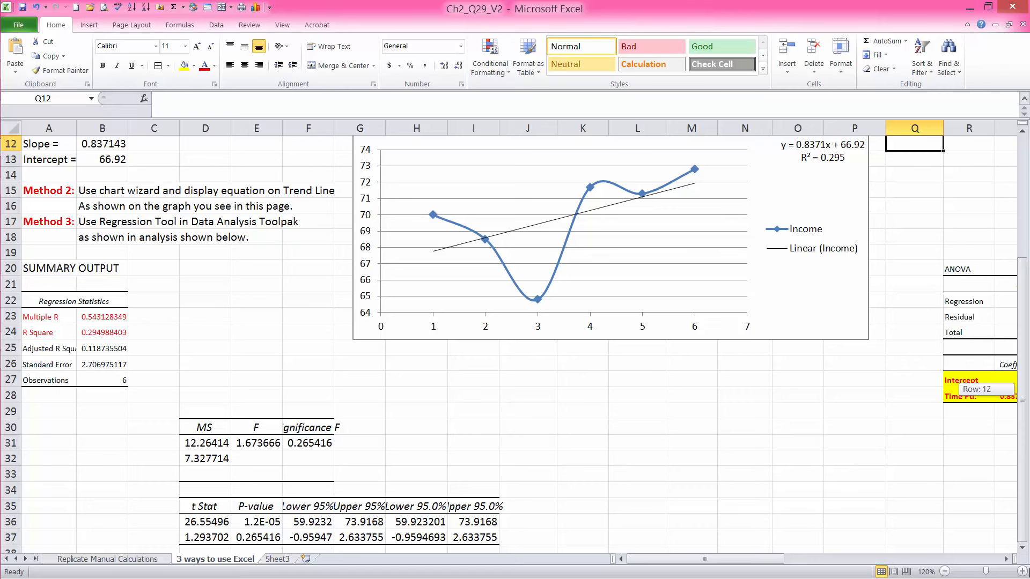
{"action": "left_click_drag", "start_coordinate": [1027, 540], "coordinate": [1028, 345]}
{"action": "mouse_move", "coordinate": [1023, 396]}
{"action": "left_mouse_down"}
{"action": "mouse_move", "coordinate": [1023, 515]}
{"action": "mouse_move", "coordinate": [1022, 394]}
{"action": "left_mouse_up"}
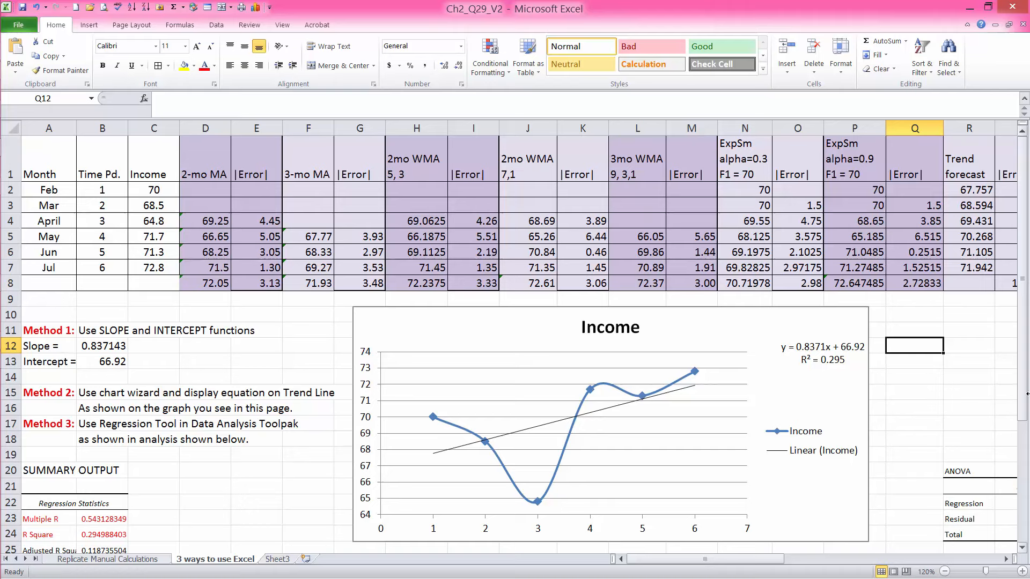
{"action": "left_click_drag", "start_coordinate": [1022, 391], "coordinate": [1020, 212]}
{"action": "mouse_move", "coordinate": [660, 560]}
{"action": "left_mouse_down"}
{"action": "mouse_move", "coordinate": [719, 559]}
{"action": "mouse_move", "coordinate": [643, 563]}
{"action": "left_mouse_up"}
{"action": "left_click_drag", "start_coordinate": [206, 128], "coordinate": [938, 167]}
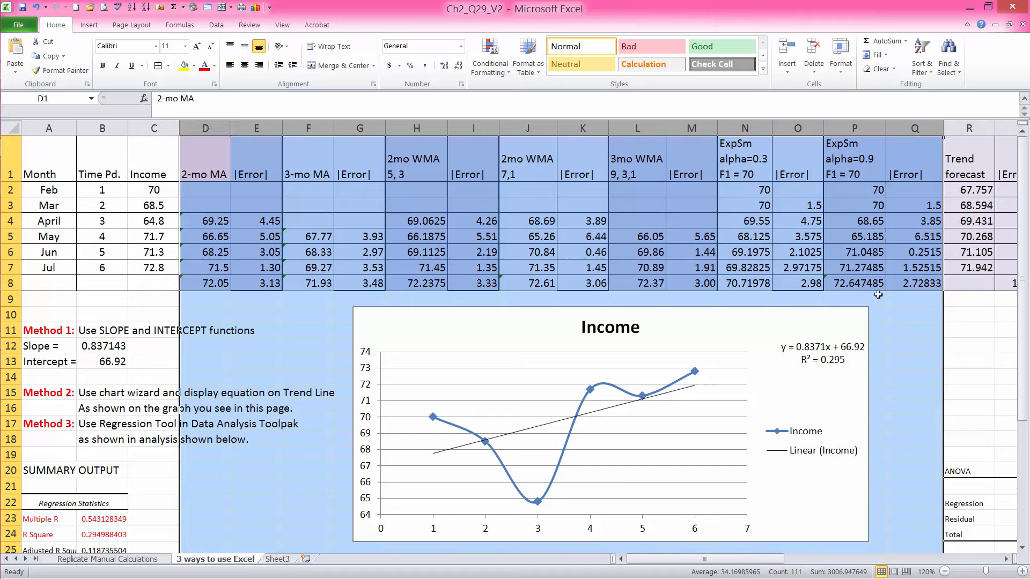
{"action": "left_click", "coordinate": [1007, 560]}
{"action": "left_click", "coordinate": [1007, 559]}
{"action": "left_click", "coordinate": [1007, 560]}
{"action": "left_click", "coordinate": [1007, 560]}
{"action": "left_click", "coordinate": [914, 393]}
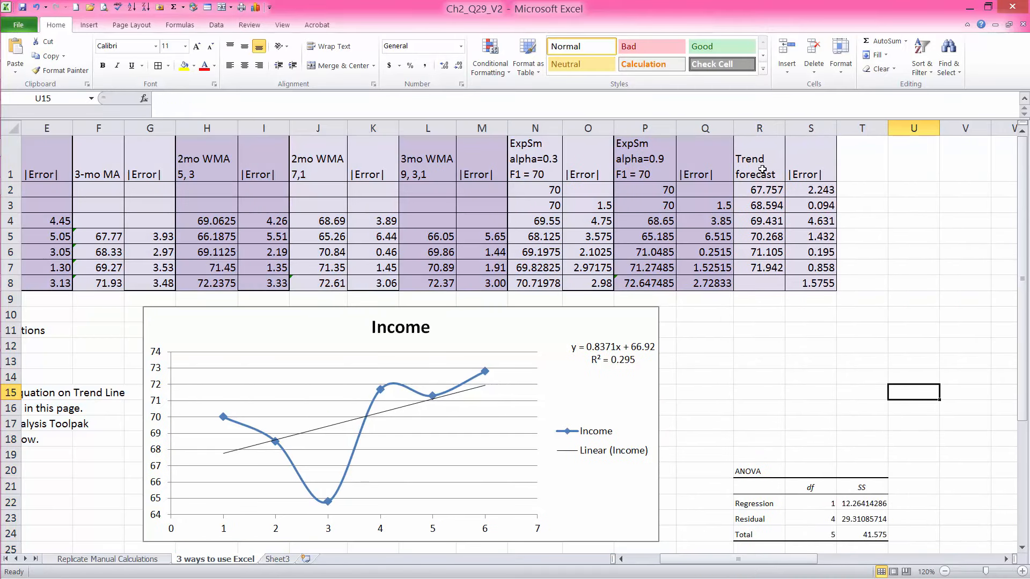
- Compare the forecast equation in B15 of Replicate Manual Calculations with the Trend forecast formulas in R2:R7 of 3 ways to use Excel
{"action": "left_click", "coordinate": [148, 560]}
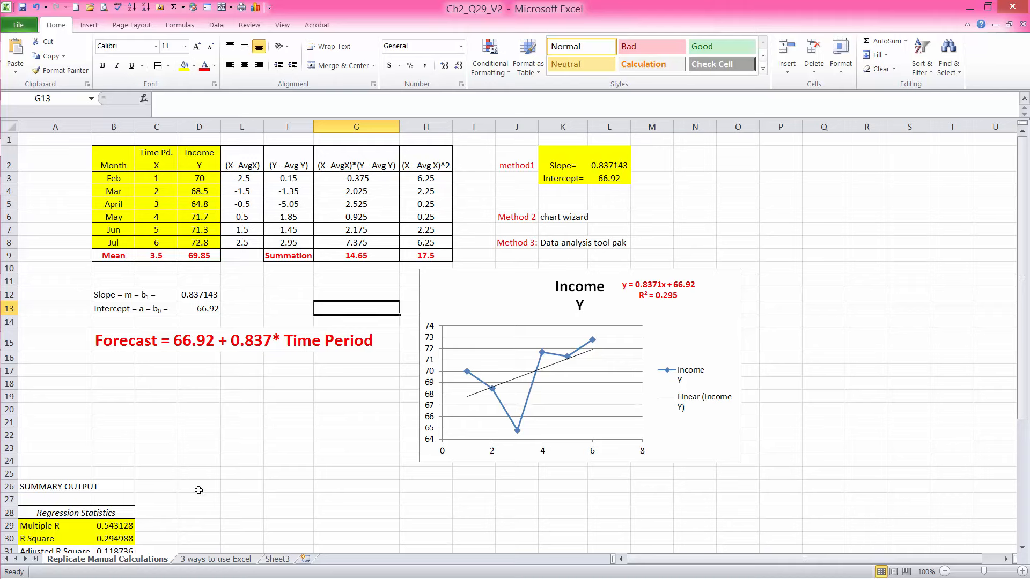
{"action": "left_click_drag", "start_coordinate": [113, 341], "coordinate": [303, 341]}
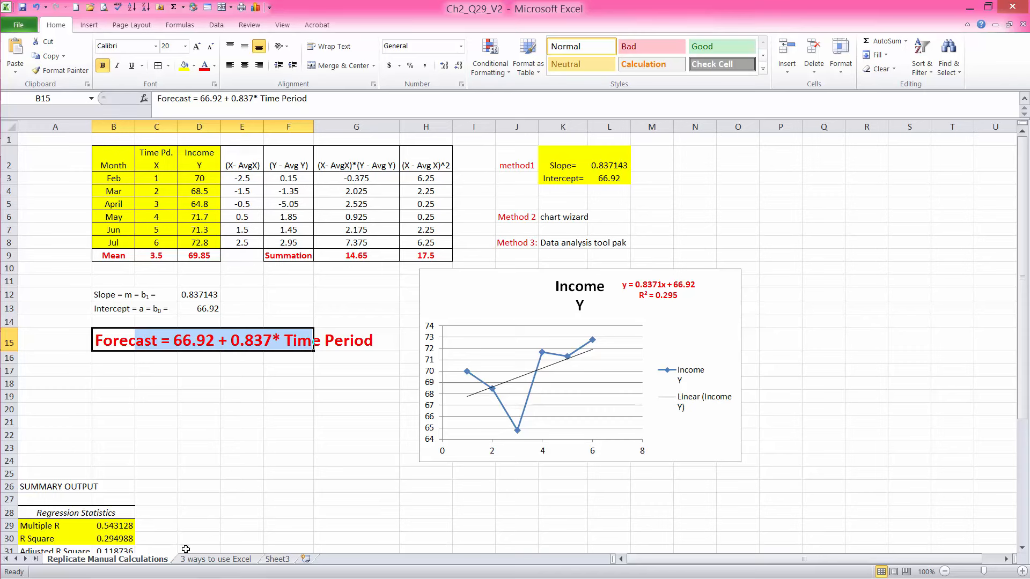
{"action": "left_click", "coordinate": [199, 560]}
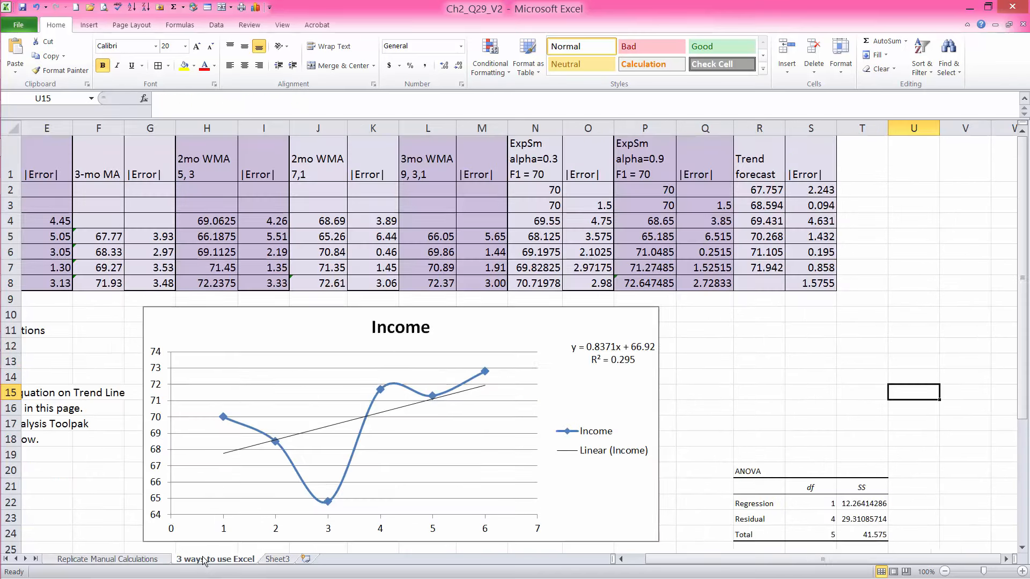
{"action": "left_click", "coordinate": [765, 191]}
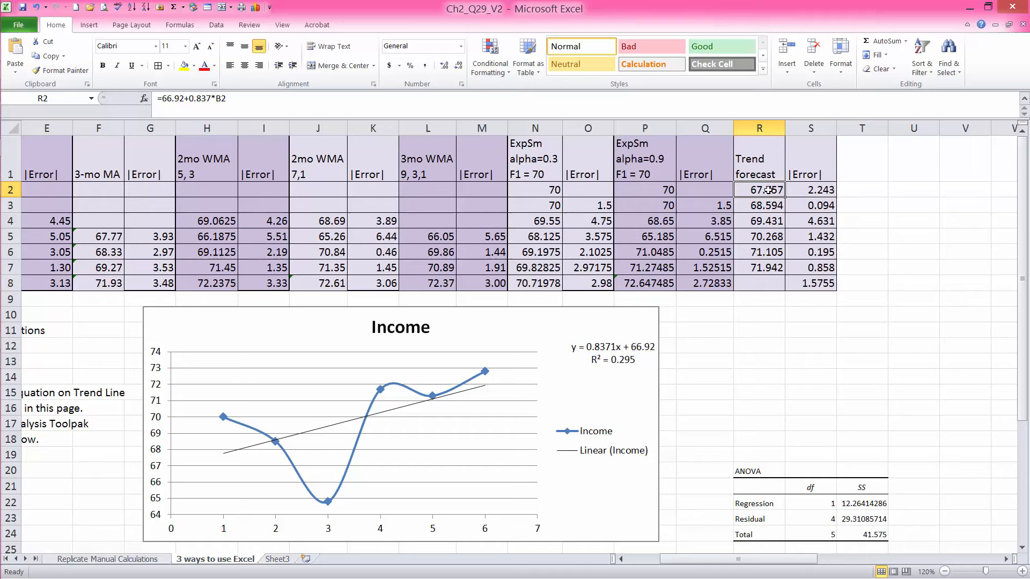
{"action": "left_click_drag", "start_coordinate": [766, 190], "coordinate": [768, 265]}
{"action": "left_click", "coordinate": [740, 331]}
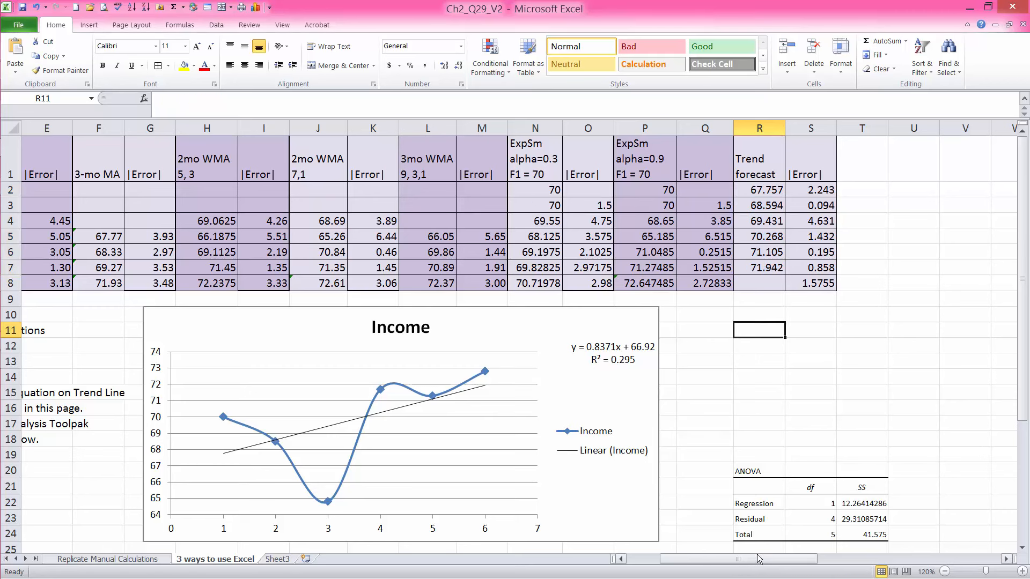
- Hide columns D through Q on the 3 ways to use Excel sheet
{"action": "left_click_drag", "start_coordinate": [758, 559], "coordinate": [726, 558]}
{"action": "left_click", "coordinate": [229, 134]}
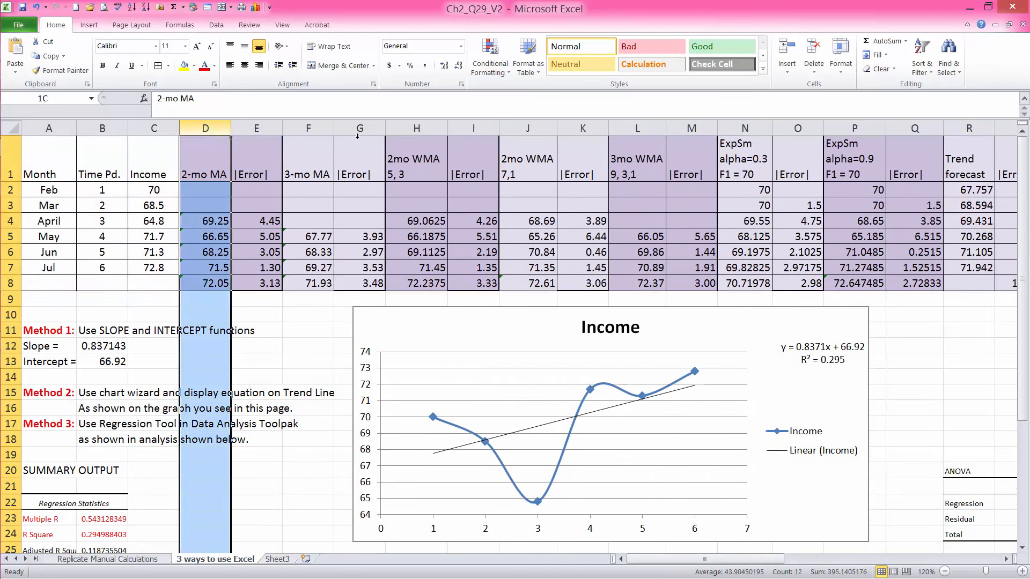
{"action": "left_click_drag", "start_coordinate": [357, 136], "coordinate": [927, 177]}
{"action": "right_click", "coordinate": [873, 140]}
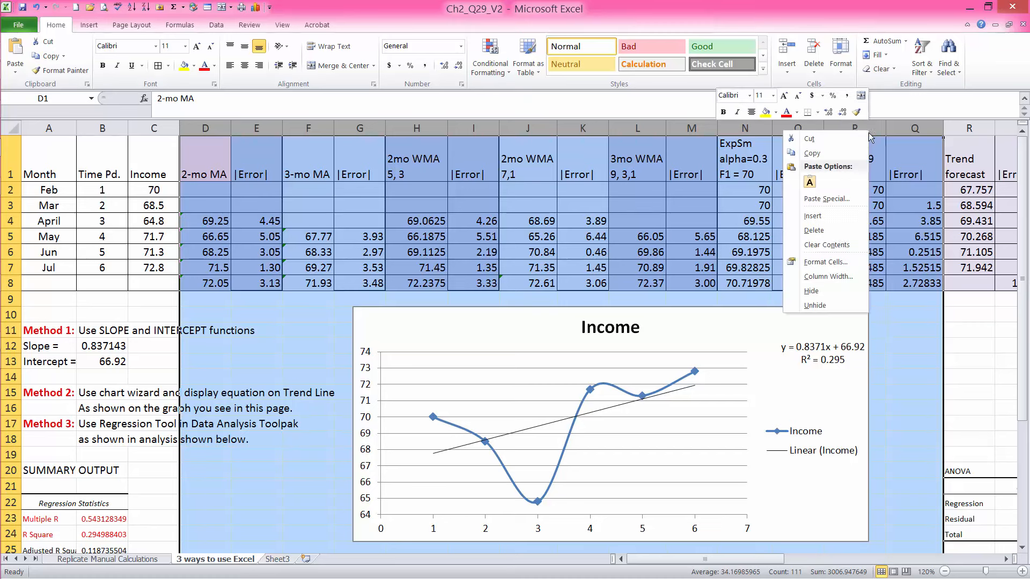
{"action": "left_click", "coordinate": [841, 300]}
{"action": "left_click", "coordinate": [931, 345]}
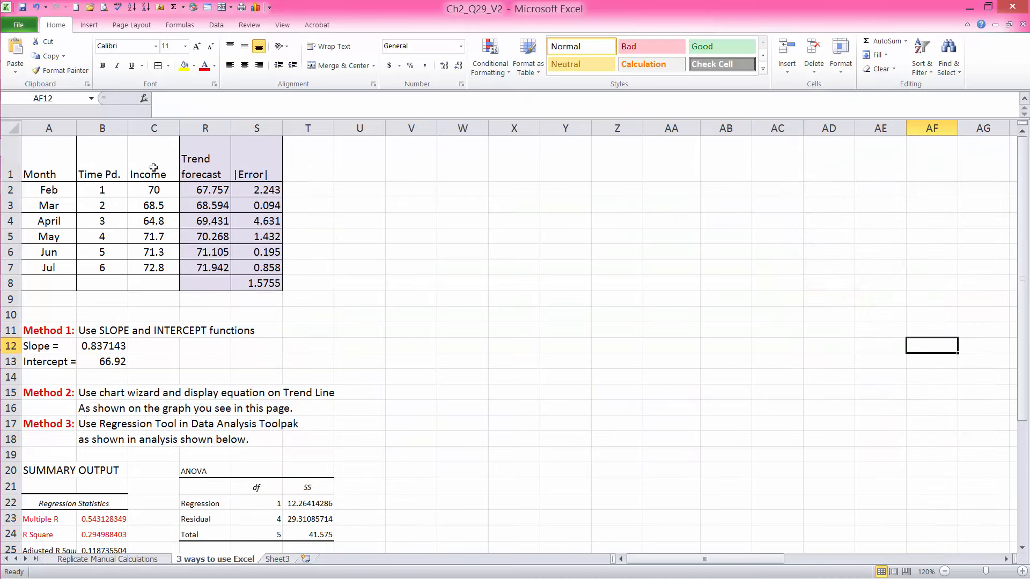
- Change the header in C1 to "Actual values Income", with each word on its own line
{"action": "left_click", "coordinate": [154, 128]}
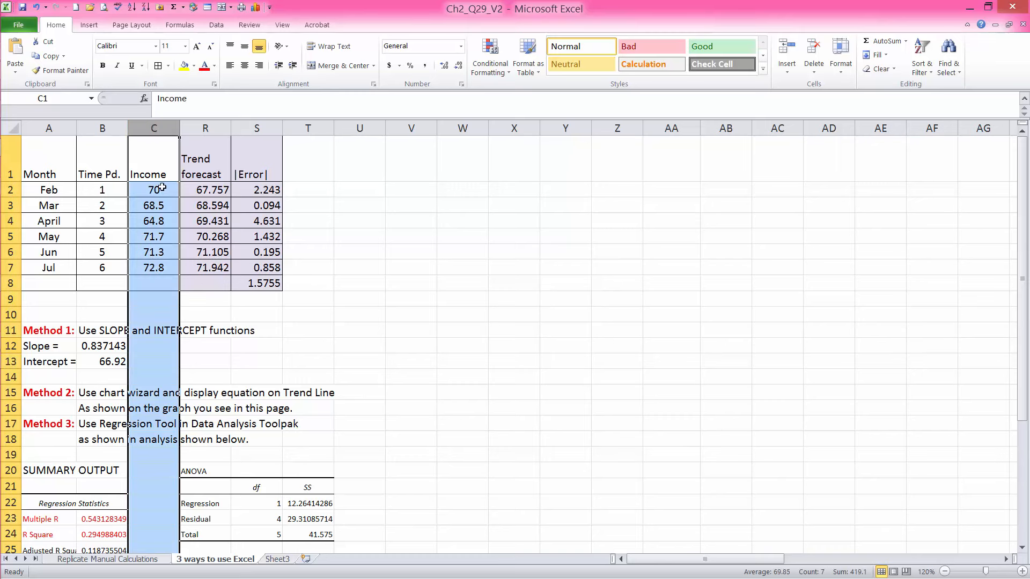
{"action": "left_click", "coordinate": [133, 173]}
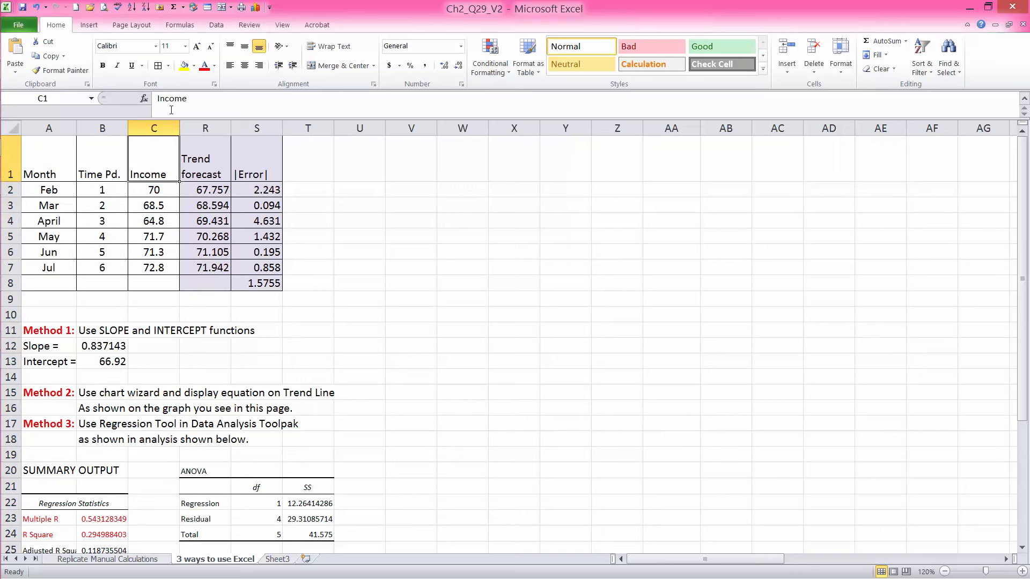
{"action": "left_click", "coordinate": [153, 98]}
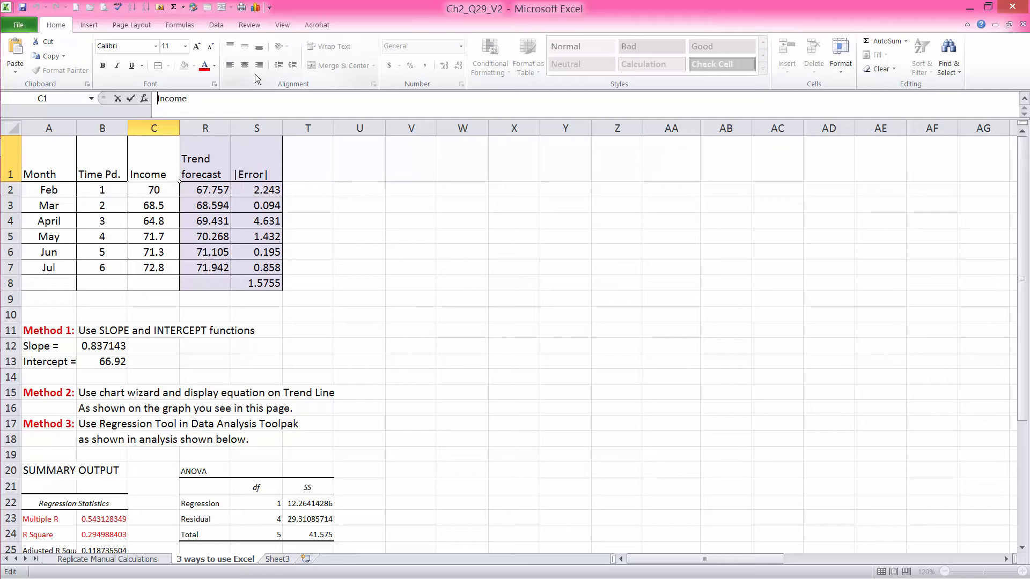
{"action": "type", "text": "a"}
{"action": "key", "text": "BackSpace"}
{"action": "type", "text": "Actual"}
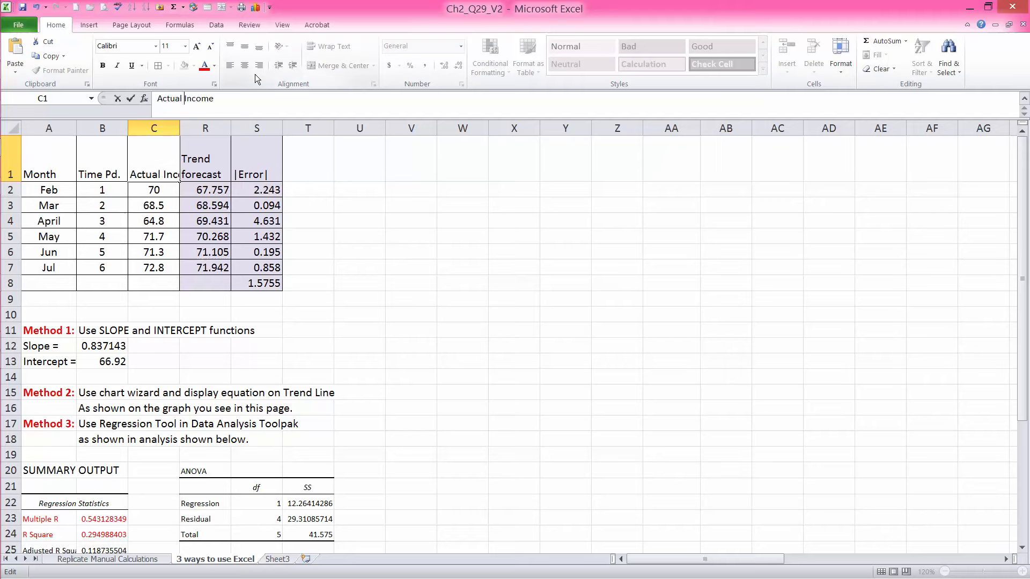
{"action": "key", "text": "alt+Return"}
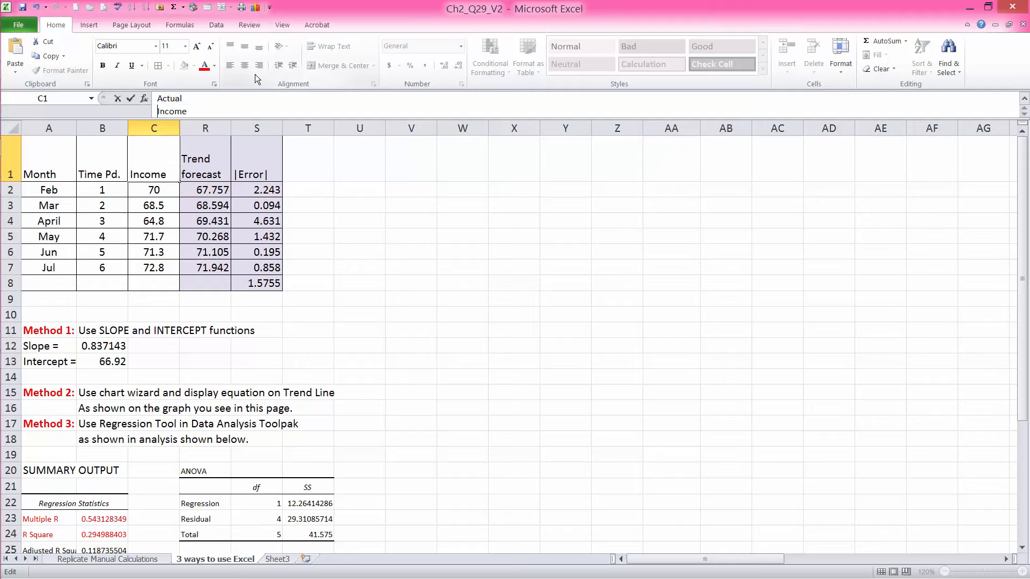
{"action": "type", "text": "vlaues"}
{"action": "key", "text": "BackSpace"}
{"action": "key", "text": "BackSpace"}
{"action": "key", "text": "BackSpace"}
{"action": "key", "text": "BackSpace"}
{"action": "key", "text": "BackSpace"}
{"action": "type", "text": "alues"}
{"action": "key", "text": "alt+Return"}
{"action": "left_click", "coordinate": [387, 185]}
{"action": "left_click", "coordinate": [160, 162]}
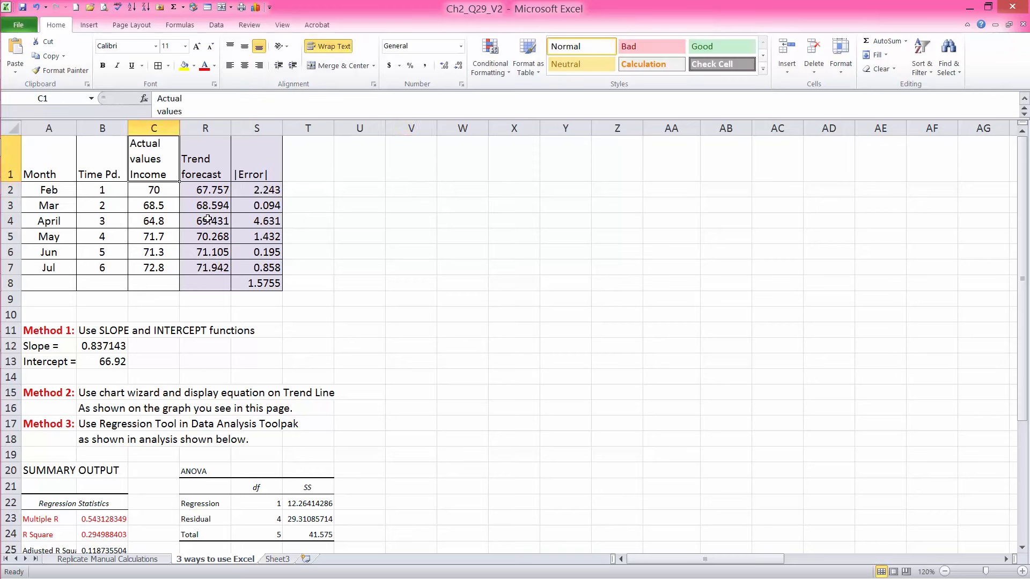
- Copy the trend forecast formula =66.92+0.837*B2 from R2 down to R7 and check the copy in R3 against its time period
{"action": "left_click", "coordinate": [213, 190]}
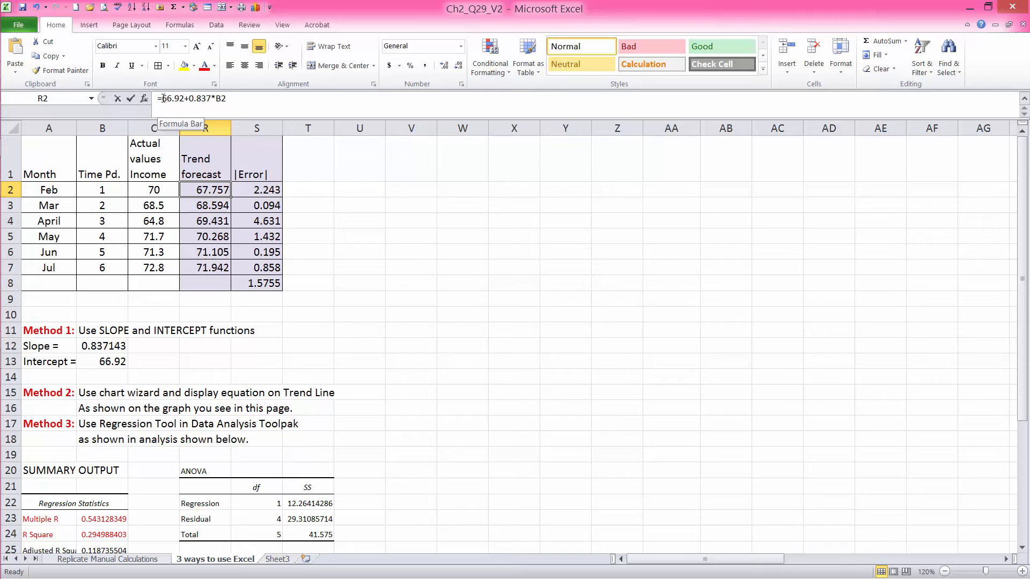
{"action": "left_click_drag", "start_coordinate": [162, 99], "coordinate": [217, 99]}
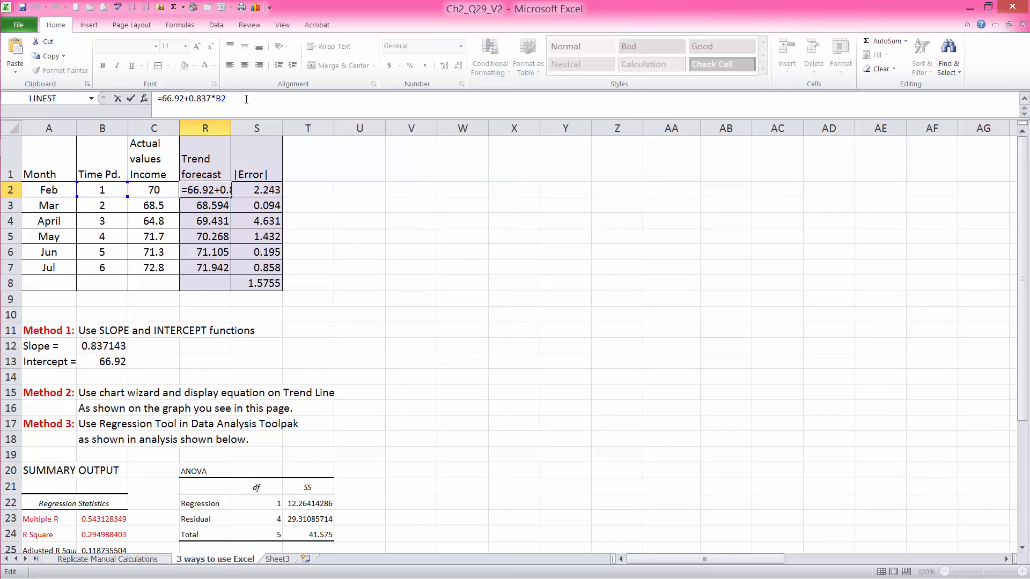
{"action": "key", "text": "Return"}
{"action": "left_click", "coordinate": [218, 186]}
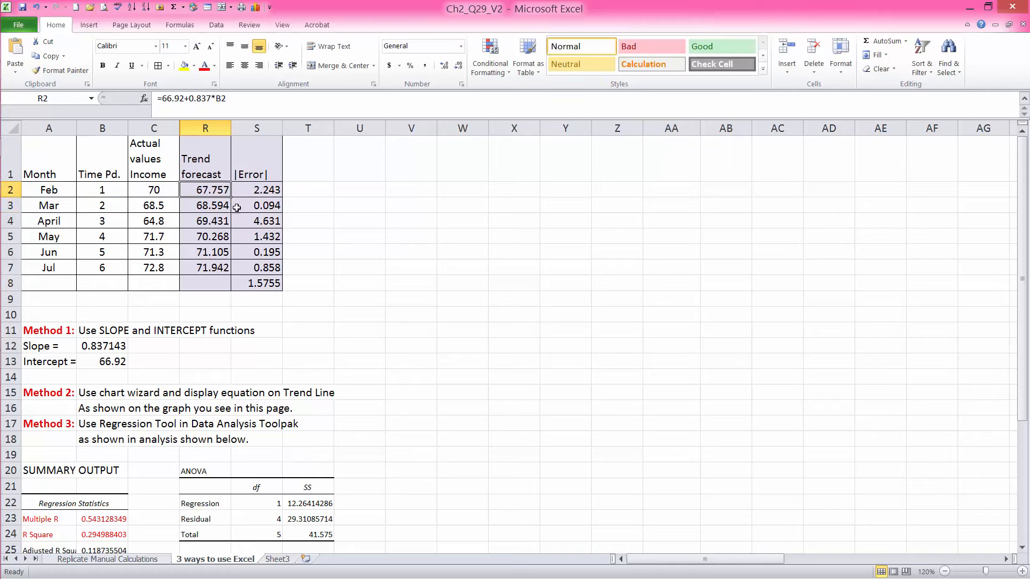
{"action": "left_click_drag", "start_coordinate": [231, 197], "coordinate": [231, 274]}
{"action": "left_click_drag", "start_coordinate": [410, 267], "coordinate": [357, 266]}
{"action": "left_click", "coordinate": [207, 207]}
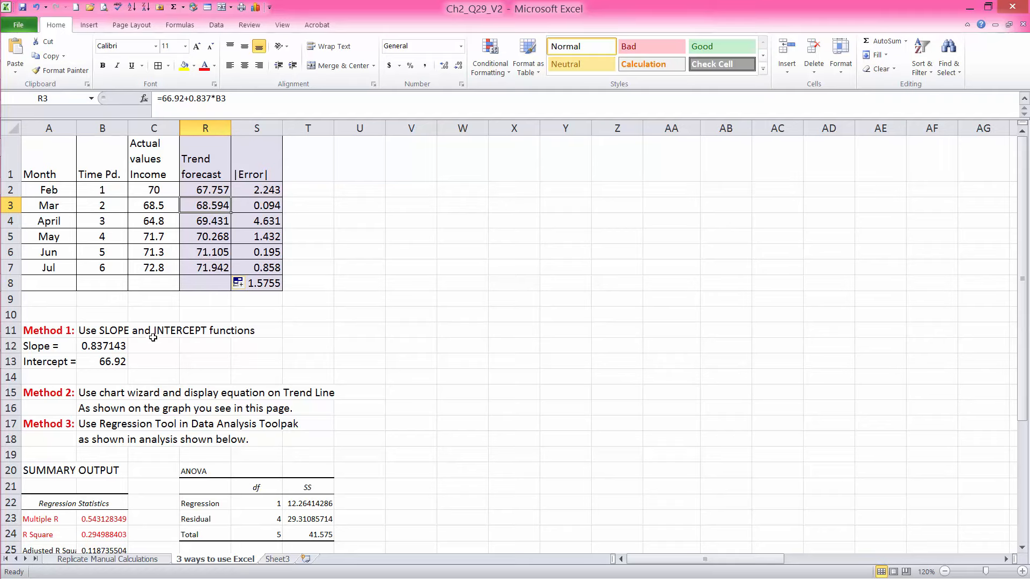
{"action": "left_click", "coordinate": [107, 207]}
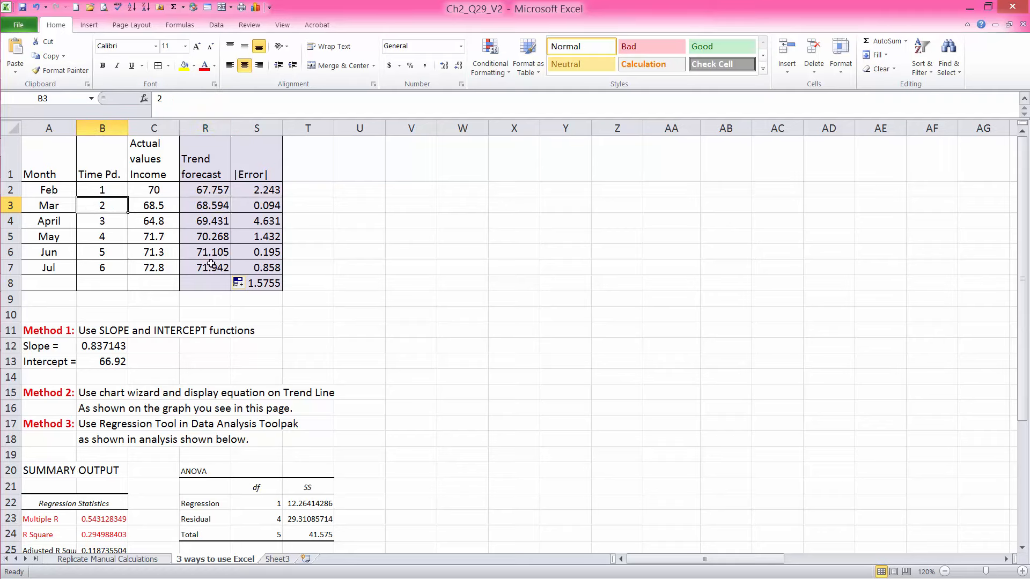
- Compare the actual incomes in C2:C7 with the trend forecasts in R2:R7, then examine the absolute errors in S2:S7 and their average in S8
{"action": "left_click_drag", "start_coordinate": [153, 190], "coordinate": [154, 267]}
{"action": "left_click_drag", "start_coordinate": [210, 184], "coordinate": [209, 267]}
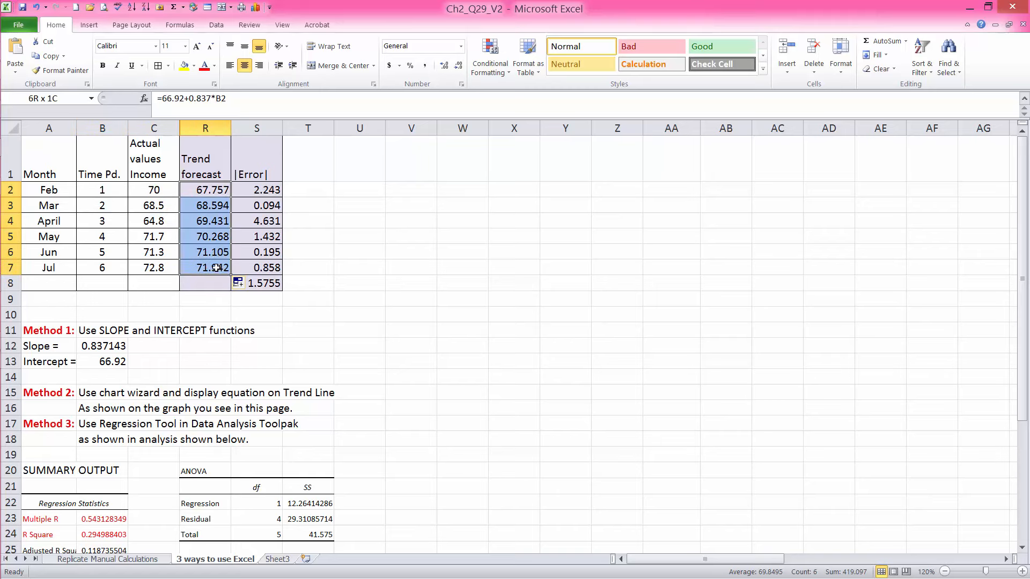
{"action": "left_click", "coordinate": [267, 188]}
{"action": "left_click_drag", "start_coordinate": [266, 188], "coordinate": [267, 270]}
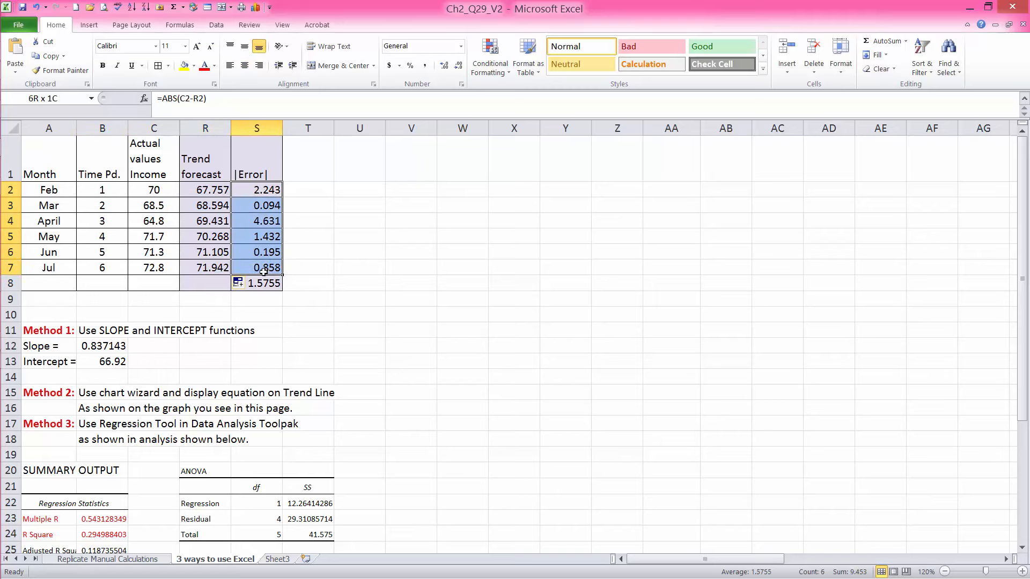
{"action": "left_click", "coordinate": [265, 284]}
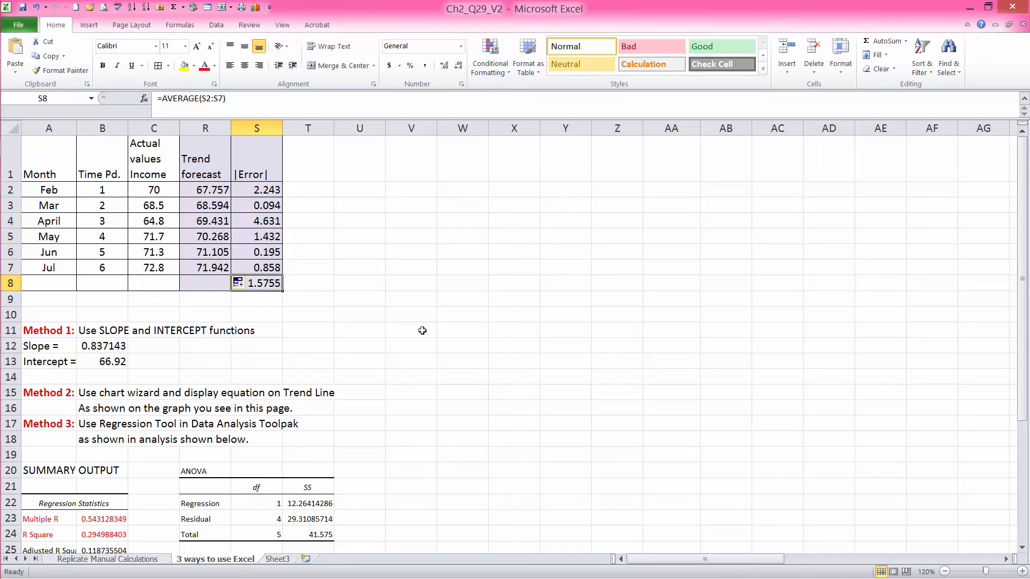
{"action": "left_click", "coordinate": [354, 300]}
- Unhide the columns between C and R on the 3 ways to use Excel sheet
{"action": "left_click_drag", "start_coordinate": [154, 128], "coordinate": [197, 129]}
{"action": "right_click", "coordinate": [197, 129]}
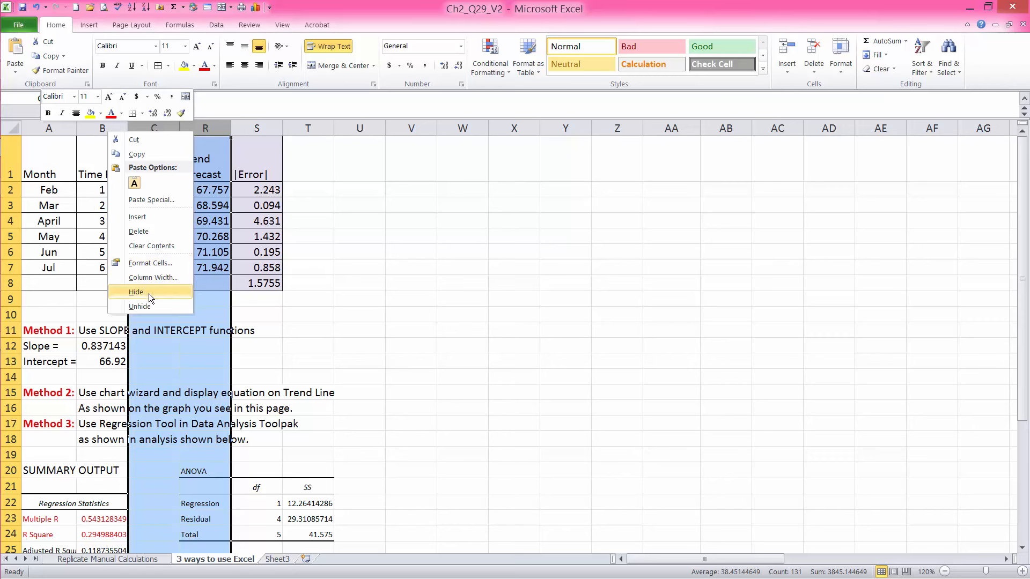
{"action": "left_click", "coordinate": [141, 306]}
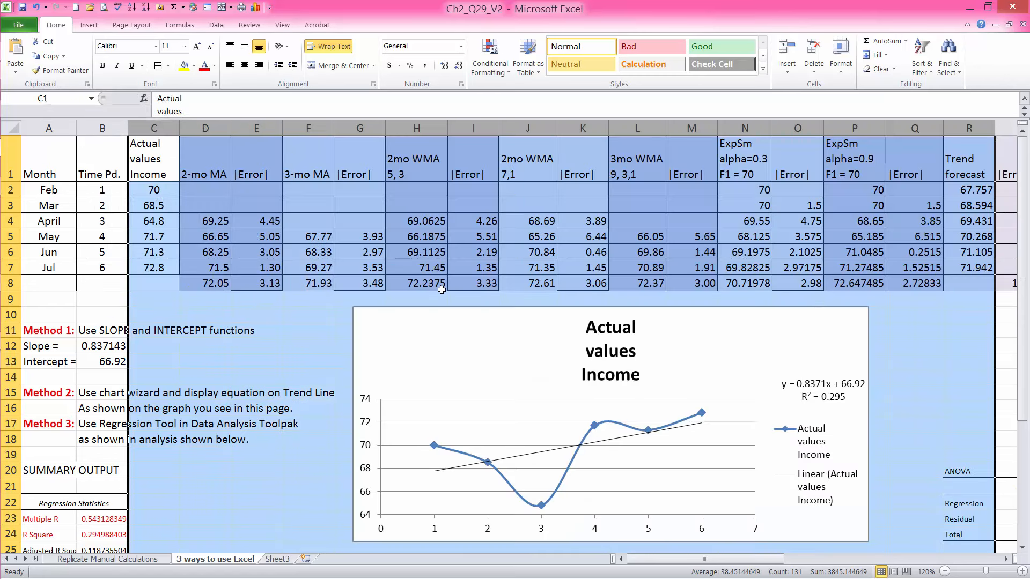
{"action": "left_click", "coordinate": [308, 361]}
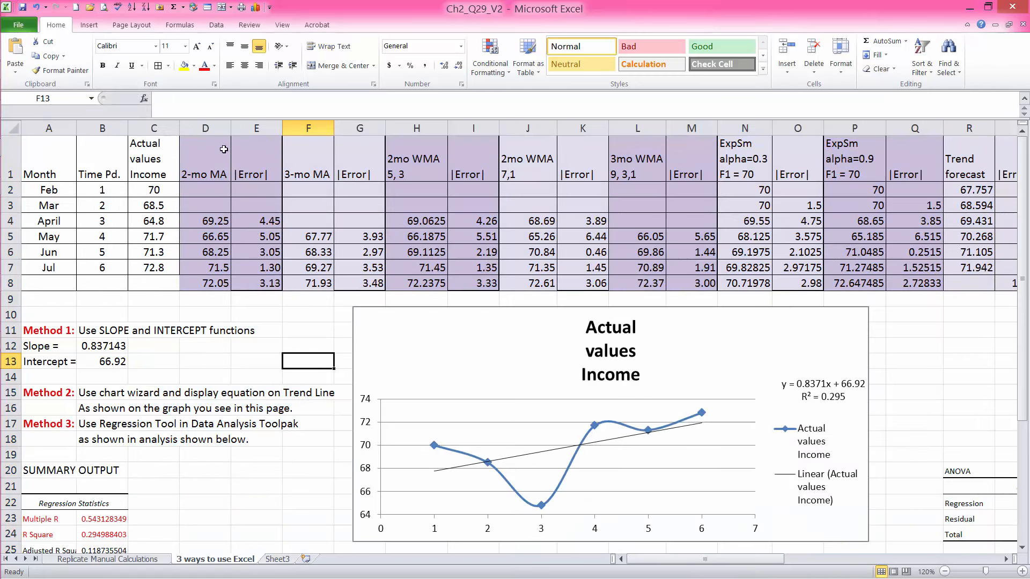
- Review the moving average, weighted moving average, exponential smoothing and trend forecast columns with their errors, from D through S
{"action": "left_click_drag", "start_coordinate": [206, 127], "coordinate": [375, 127]}
{"action": "left_click_drag", "start_coordinate": [443, 126], "coordinate": [681, 138]}
{"action": "left_click", "coordinate": [462, 124]}
{"action": "left_click", "coordinate": [967, 377]}
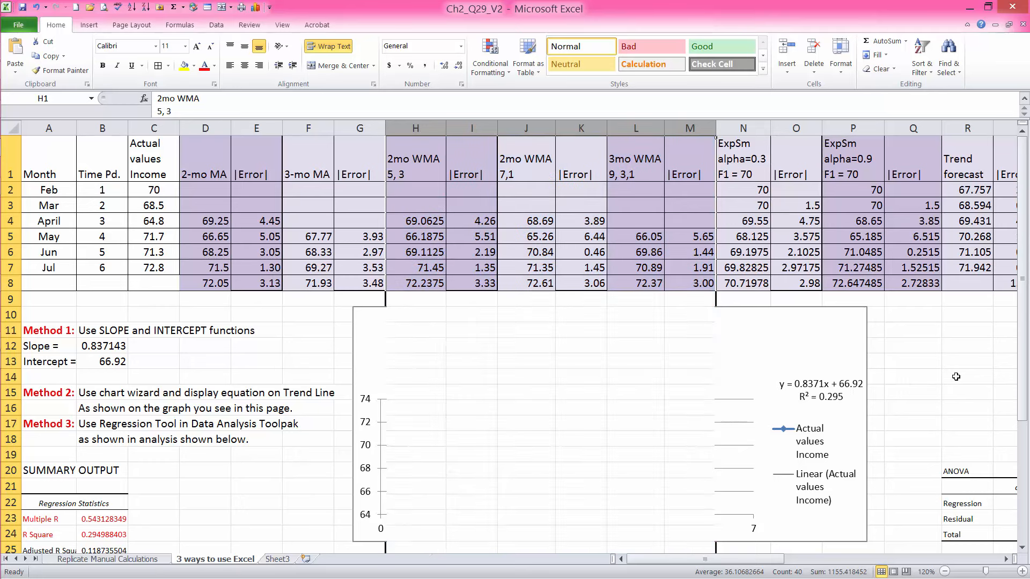
{"action": "left_click_drag", "start_coordinate": [742, 128], "coordinate": [913, 128]}
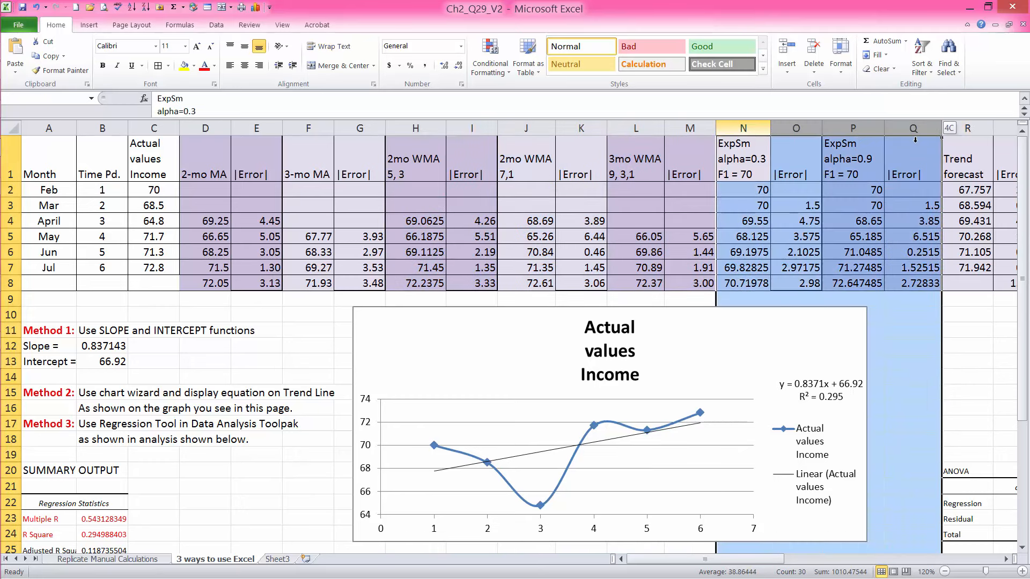
{"action": "left_click", "coordinate": [1004, 408]}
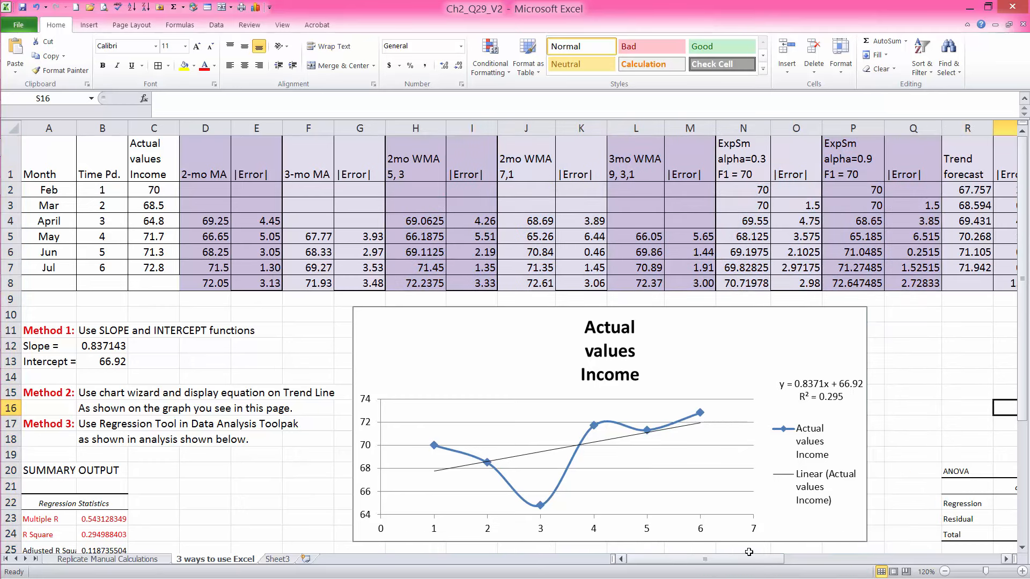
{"action": "left_click_drag", "start_coordinate": [754, 563], "coordinate": [862, 563]}
{"action": "left_click_drag", "start_coordinate": [273, 128], "coordinate": [339, 143]}
{"action": "left_click", "coordinate": [478, 205]}
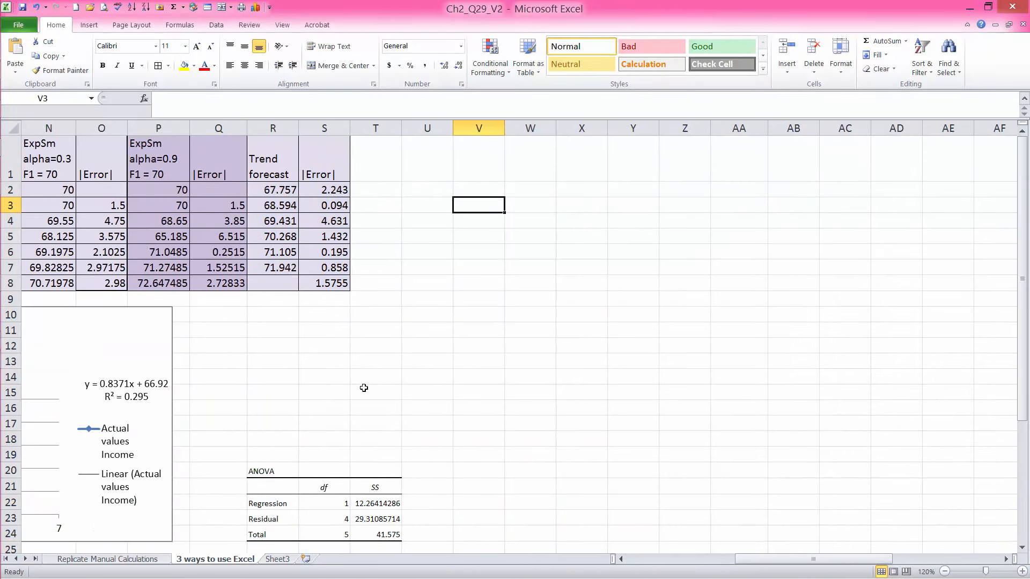